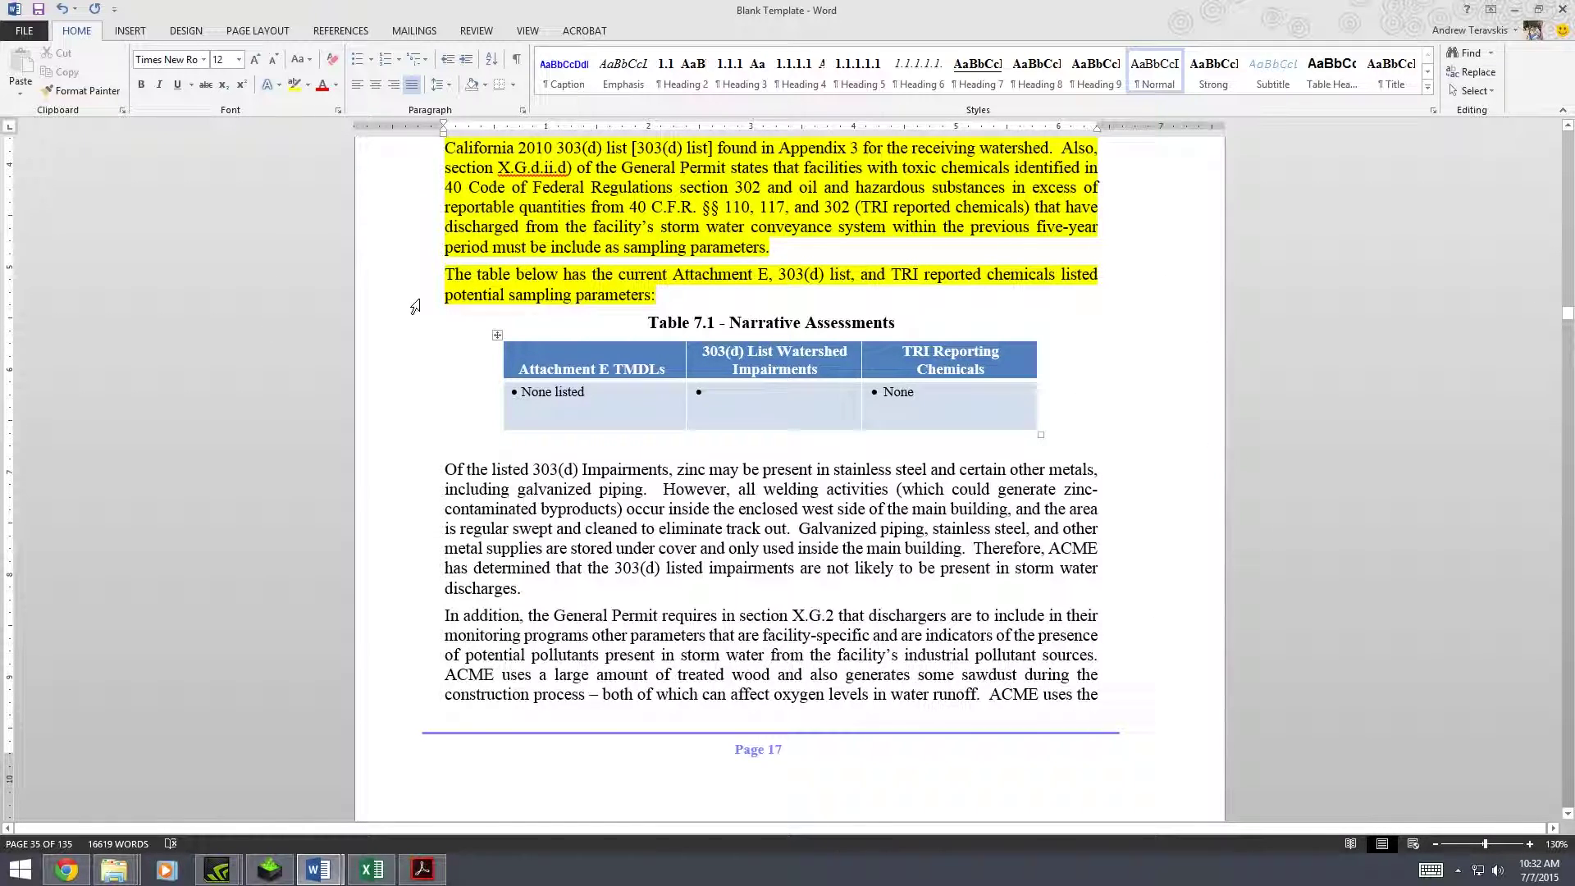
# Return to the Industrial Storm Water Program page on the Water Boards website
pyautogui.scroll(6, 1098, 515)
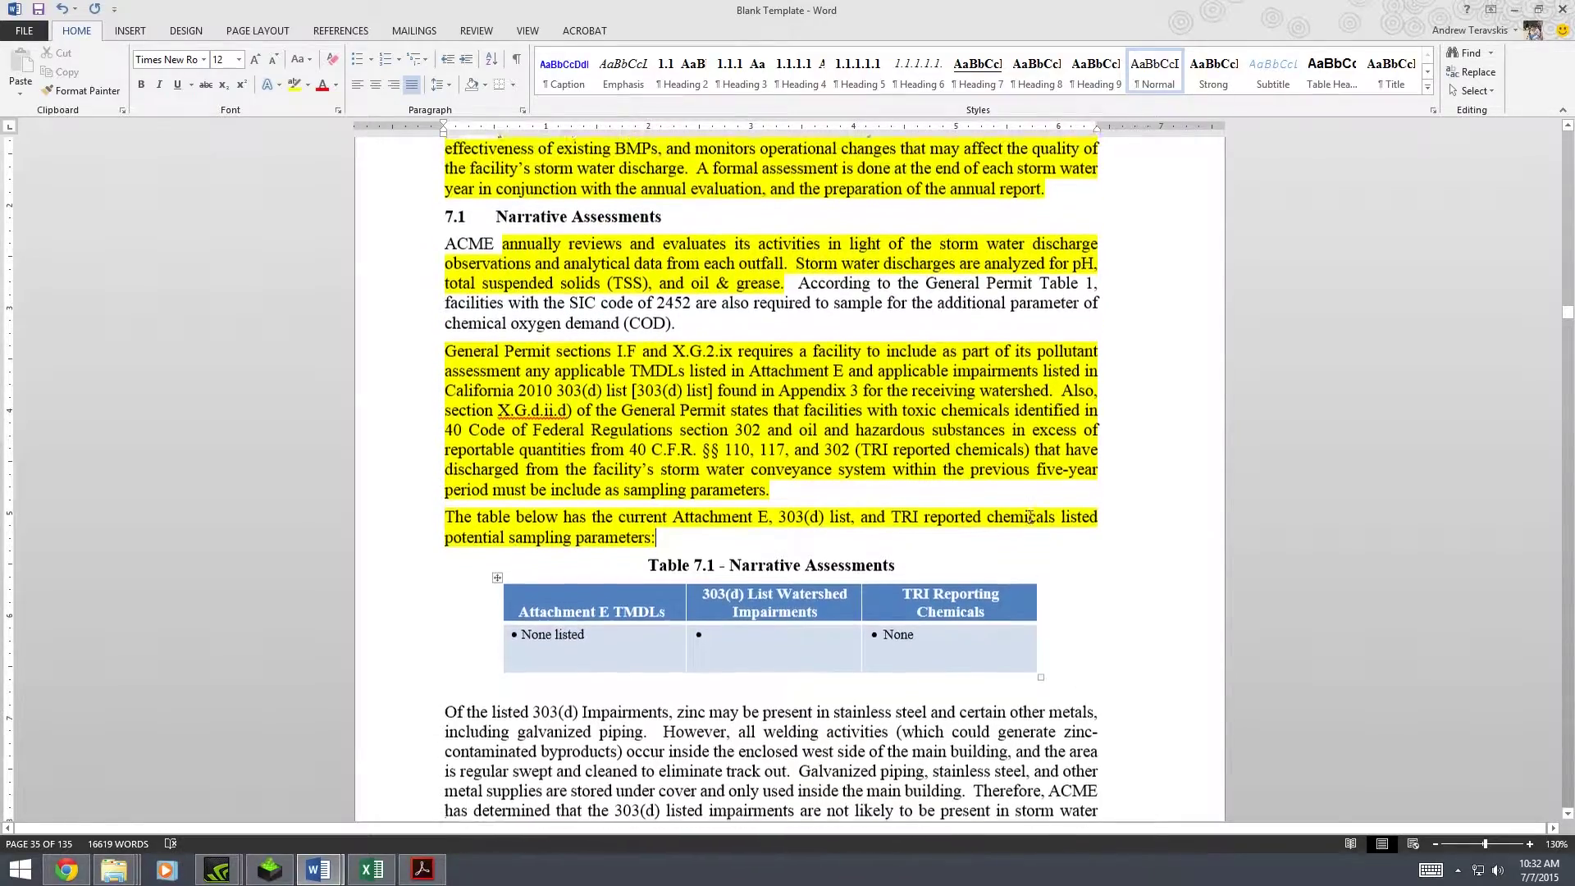
pyautogui.scroll(-4, 1031, 516)
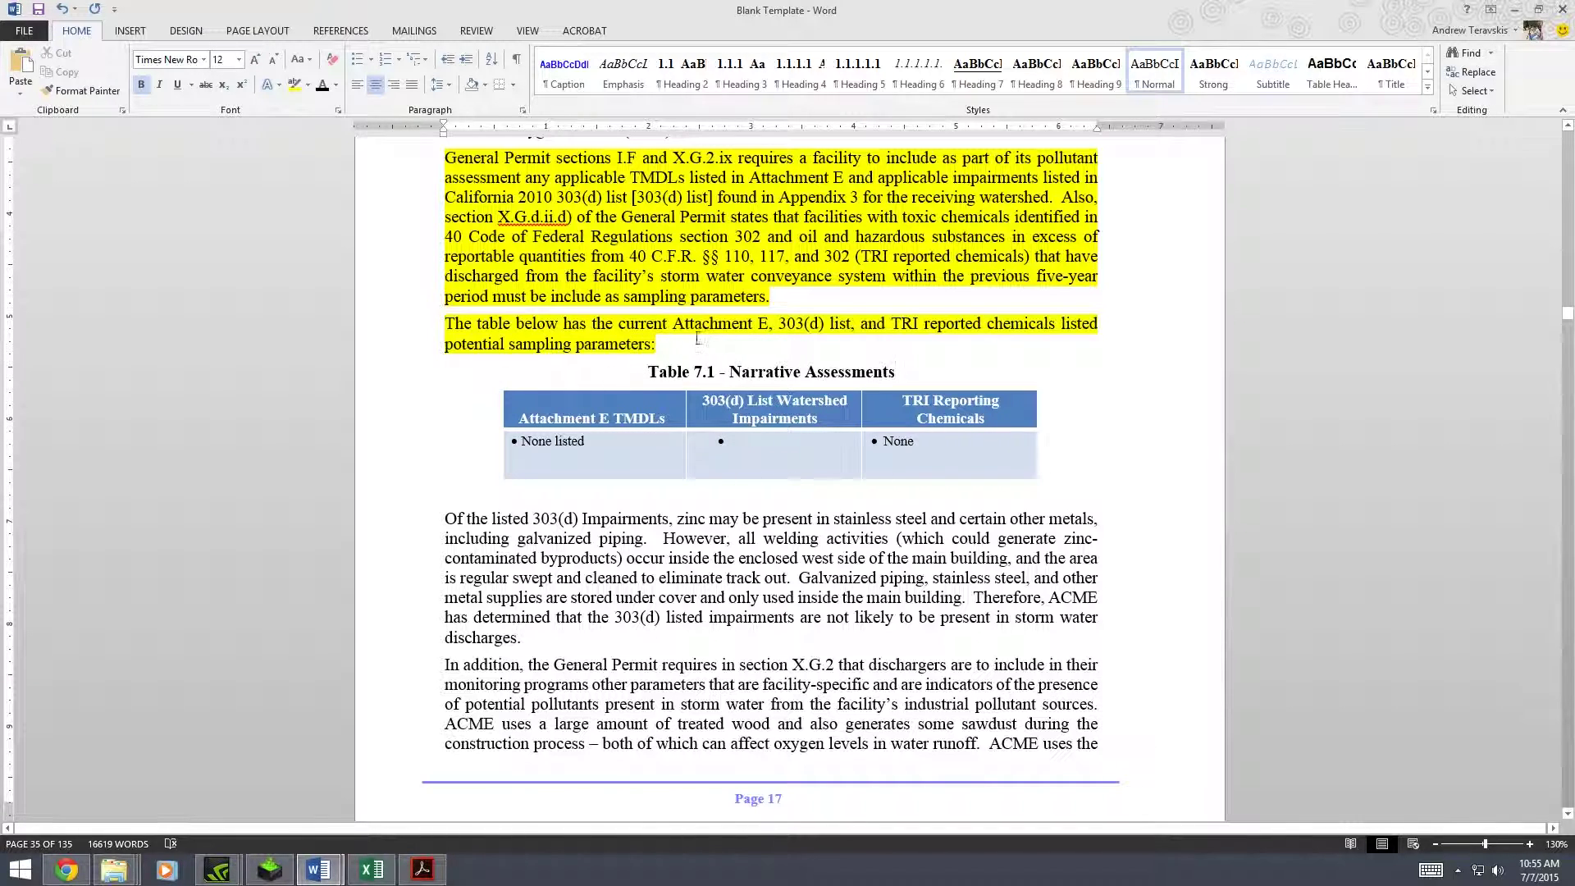
pyautogui.click(67, 870)
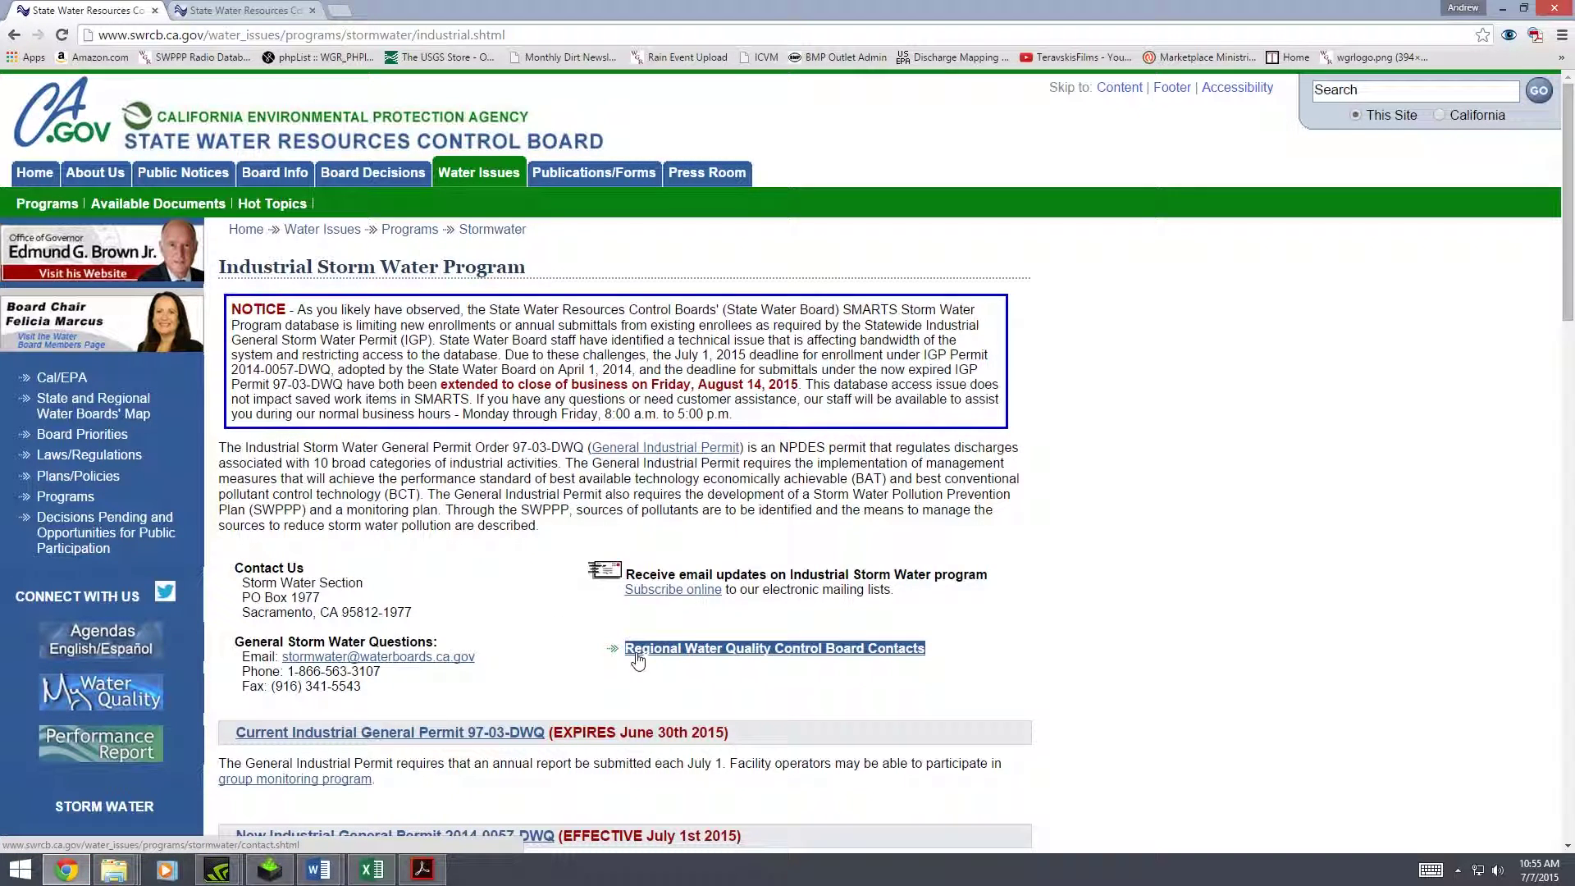
pyautogui.click(1284, 630)
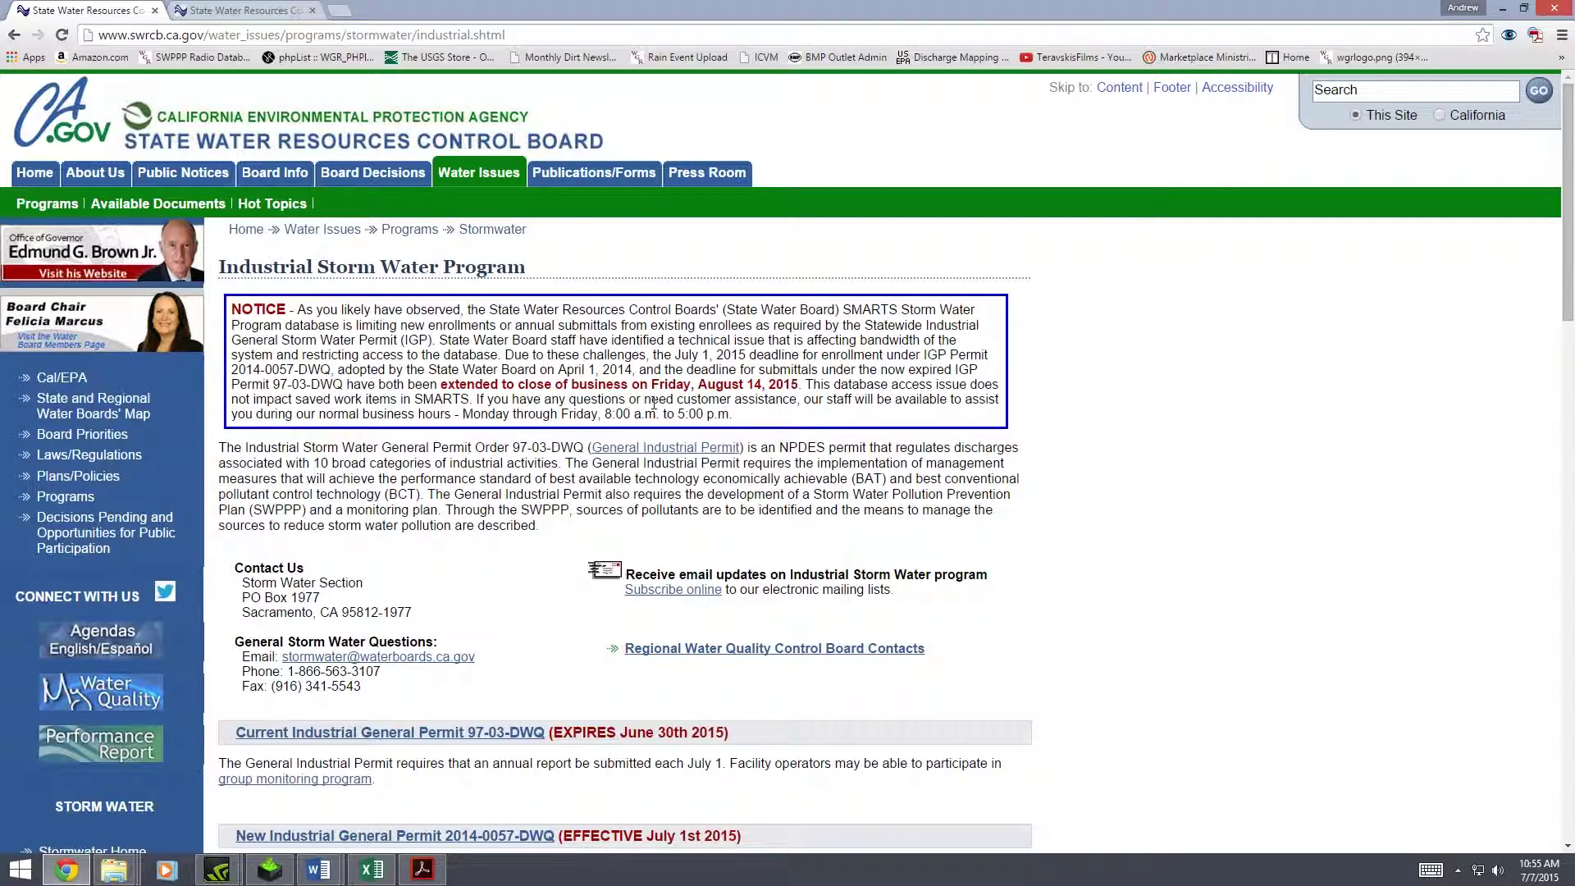
pyautogui.moveTo(217, 274); pyautogui.dragTo(529, 278)
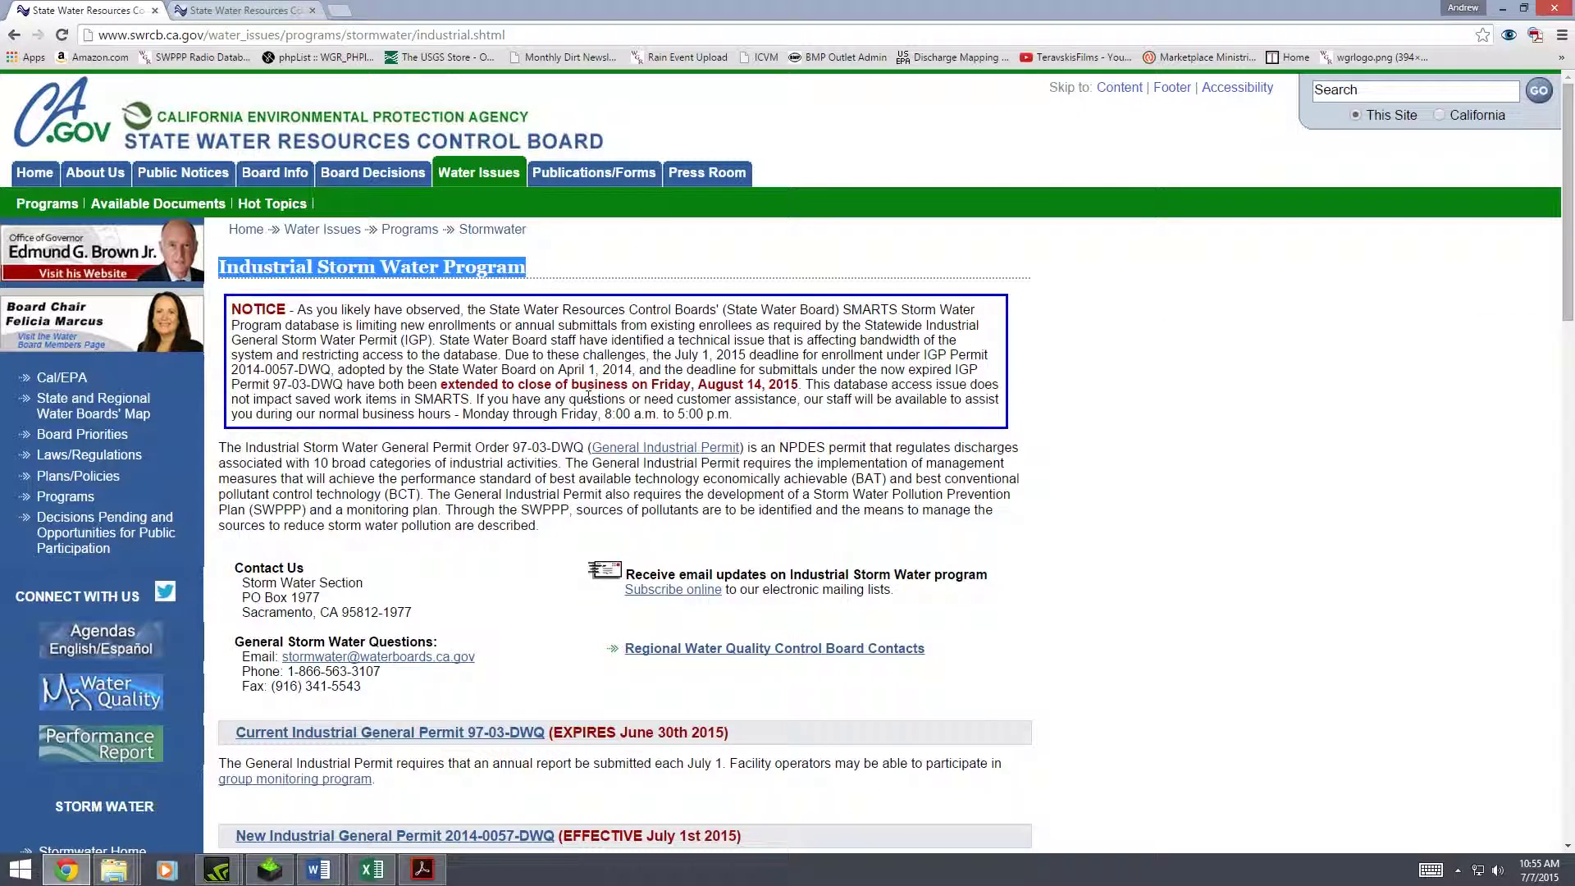
# Open the Complete Adopted Permit Package under New Industrial General Permit 2014-0057-DWQ
pyautogui.scroll(-3, 550, 302)
pyautogui.moveTo(235, 514); pyautogui.dragTo(544, 514)
pyautogui.click(313, 616)
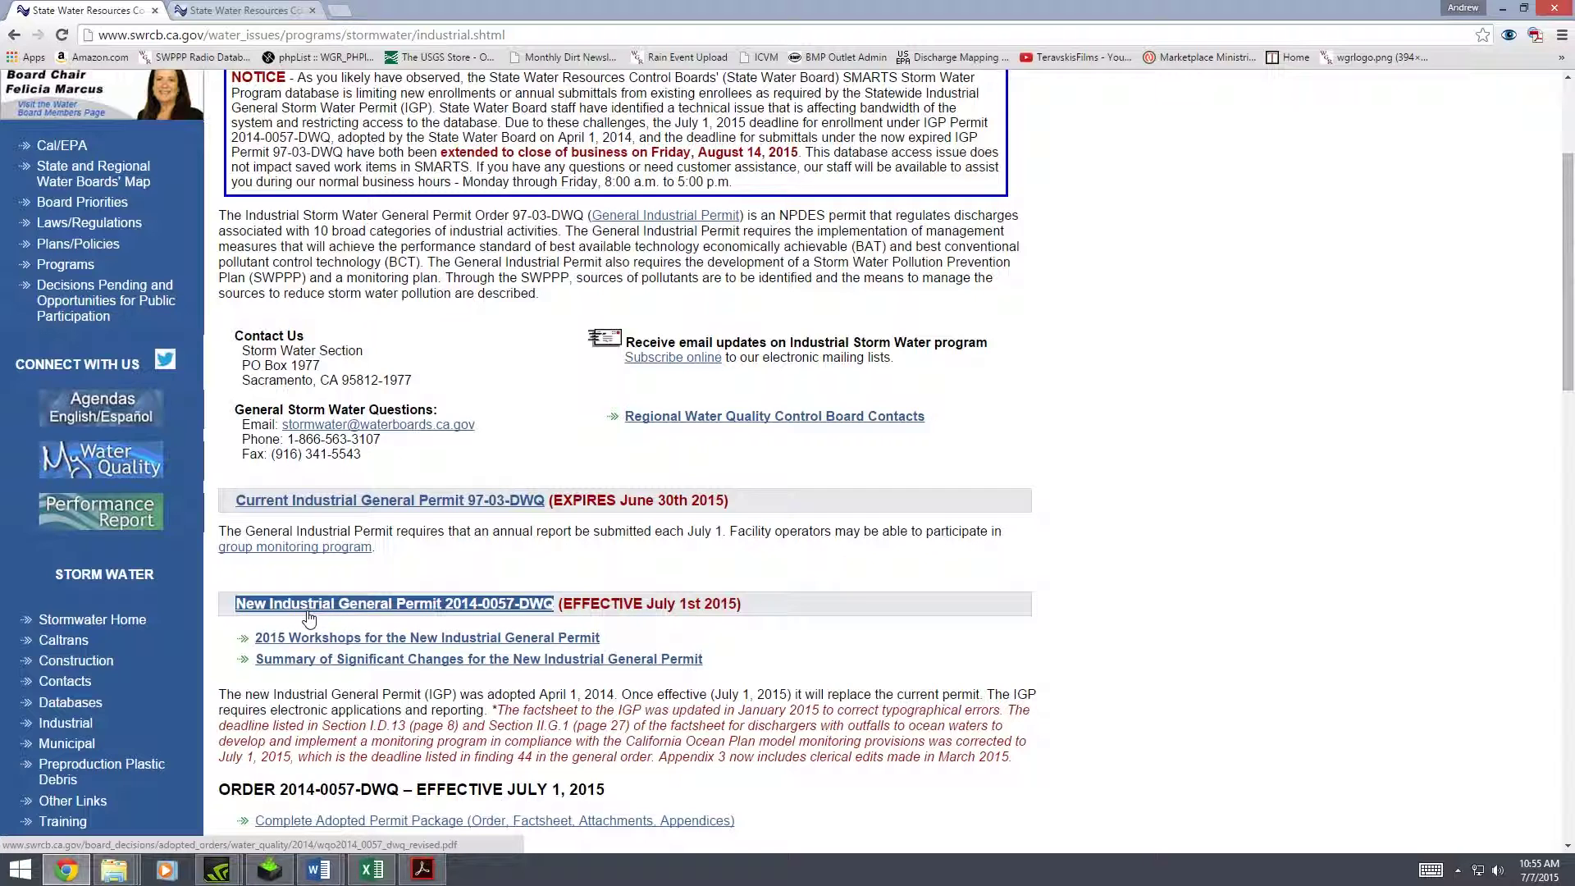
pyautogui.moveTo(500, 821); pyautogui.dragTo(440, 871)
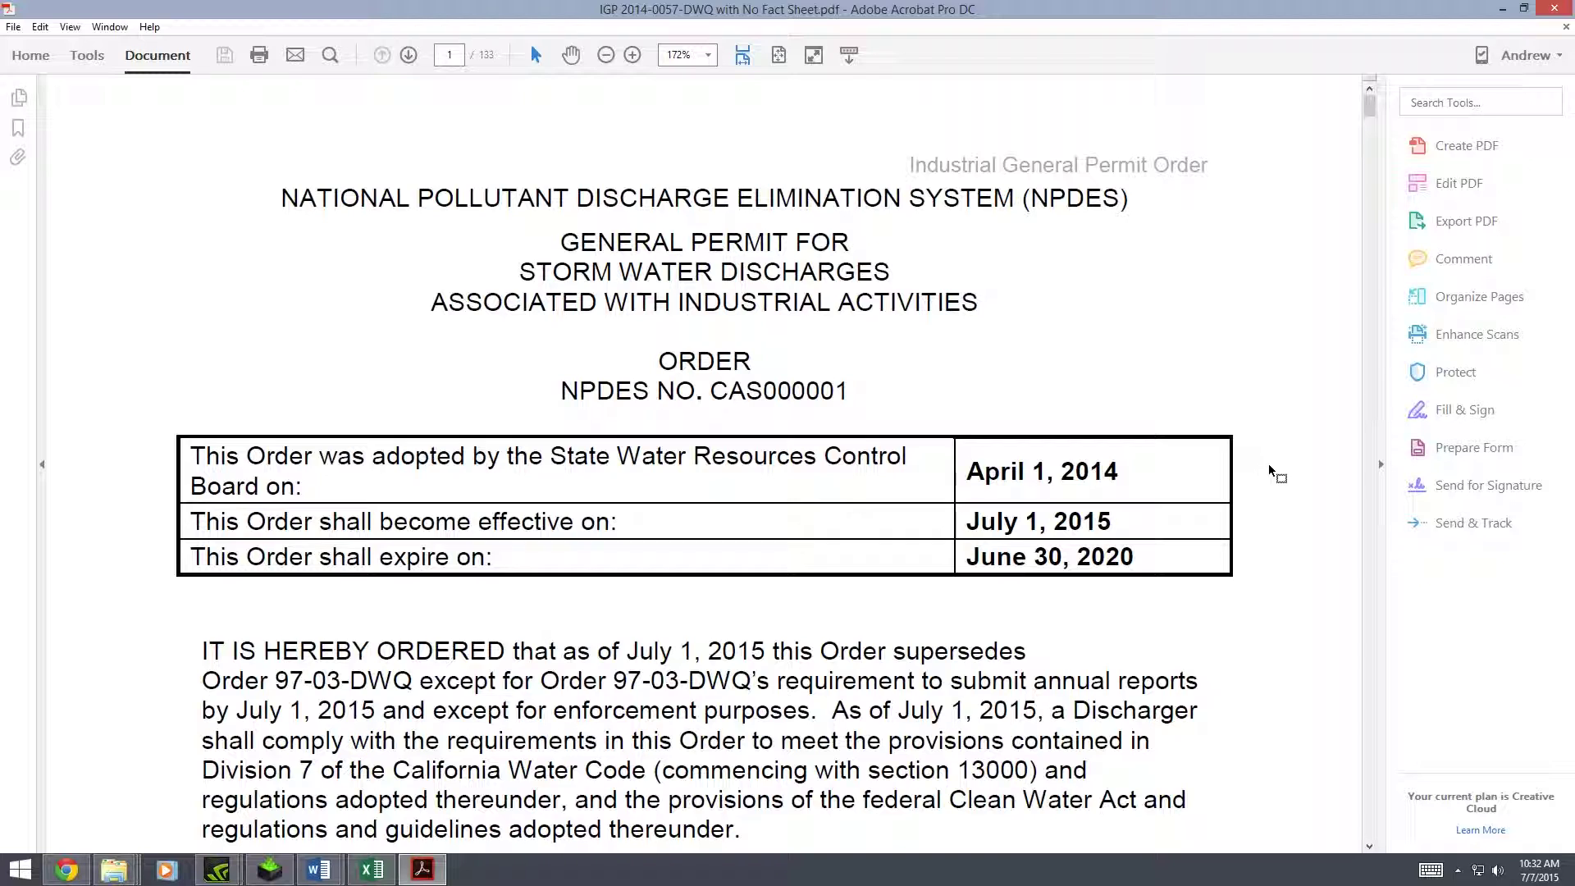
# Jump to page 133 of the permit PDF and scroll to Appendix 3's attachment note
pyautogui.moveTo(1268, 465); pyautogui.dragTo(1355, 115)
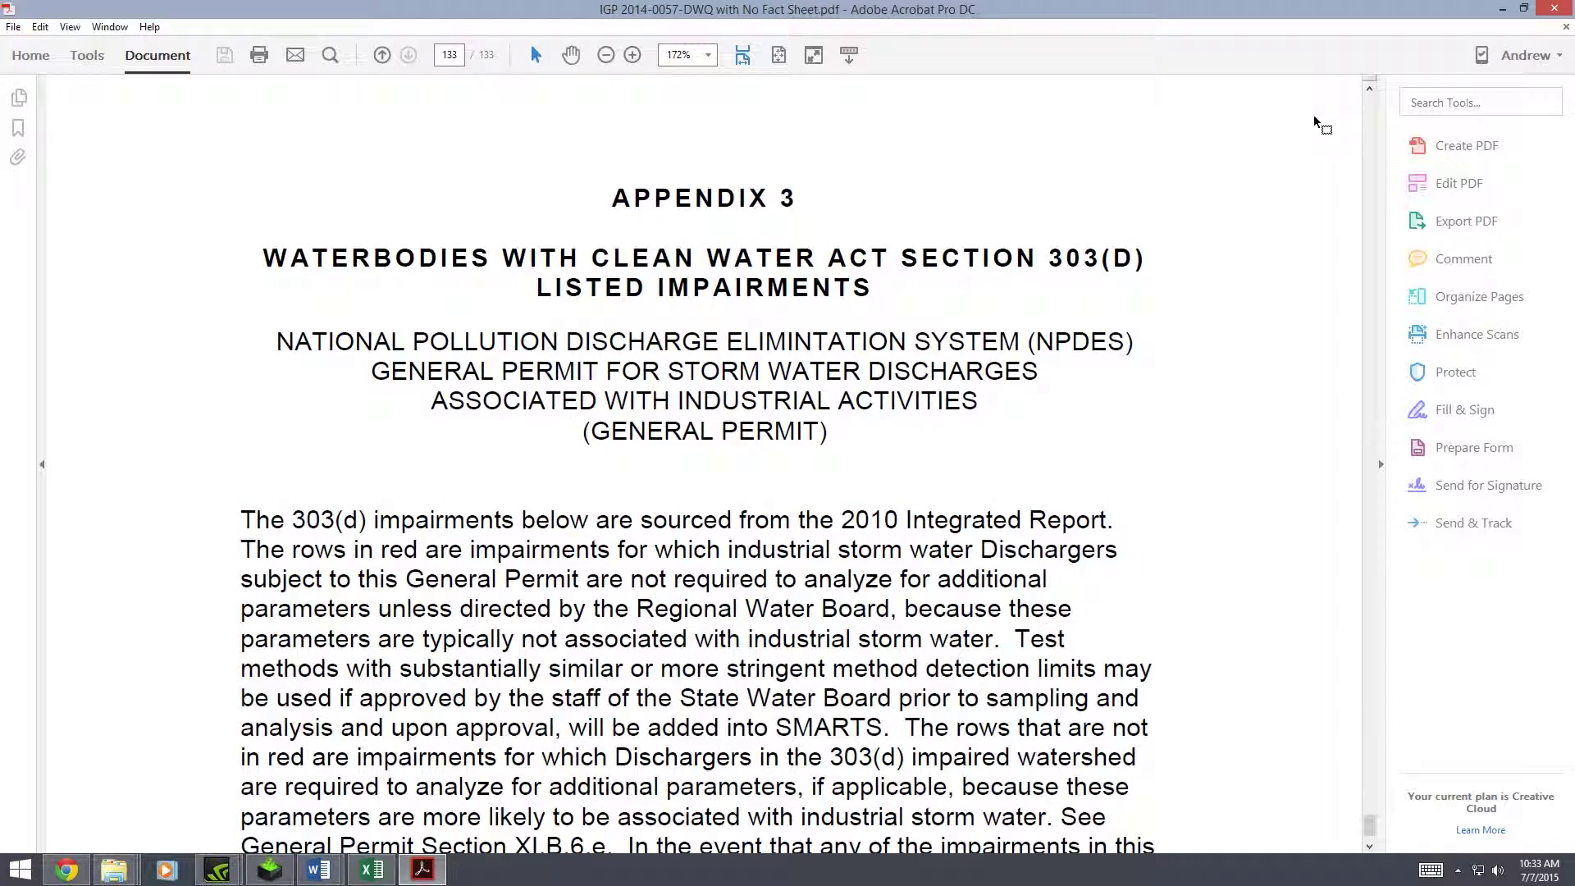
pyautogui.scroll(-6, 1130, 490)
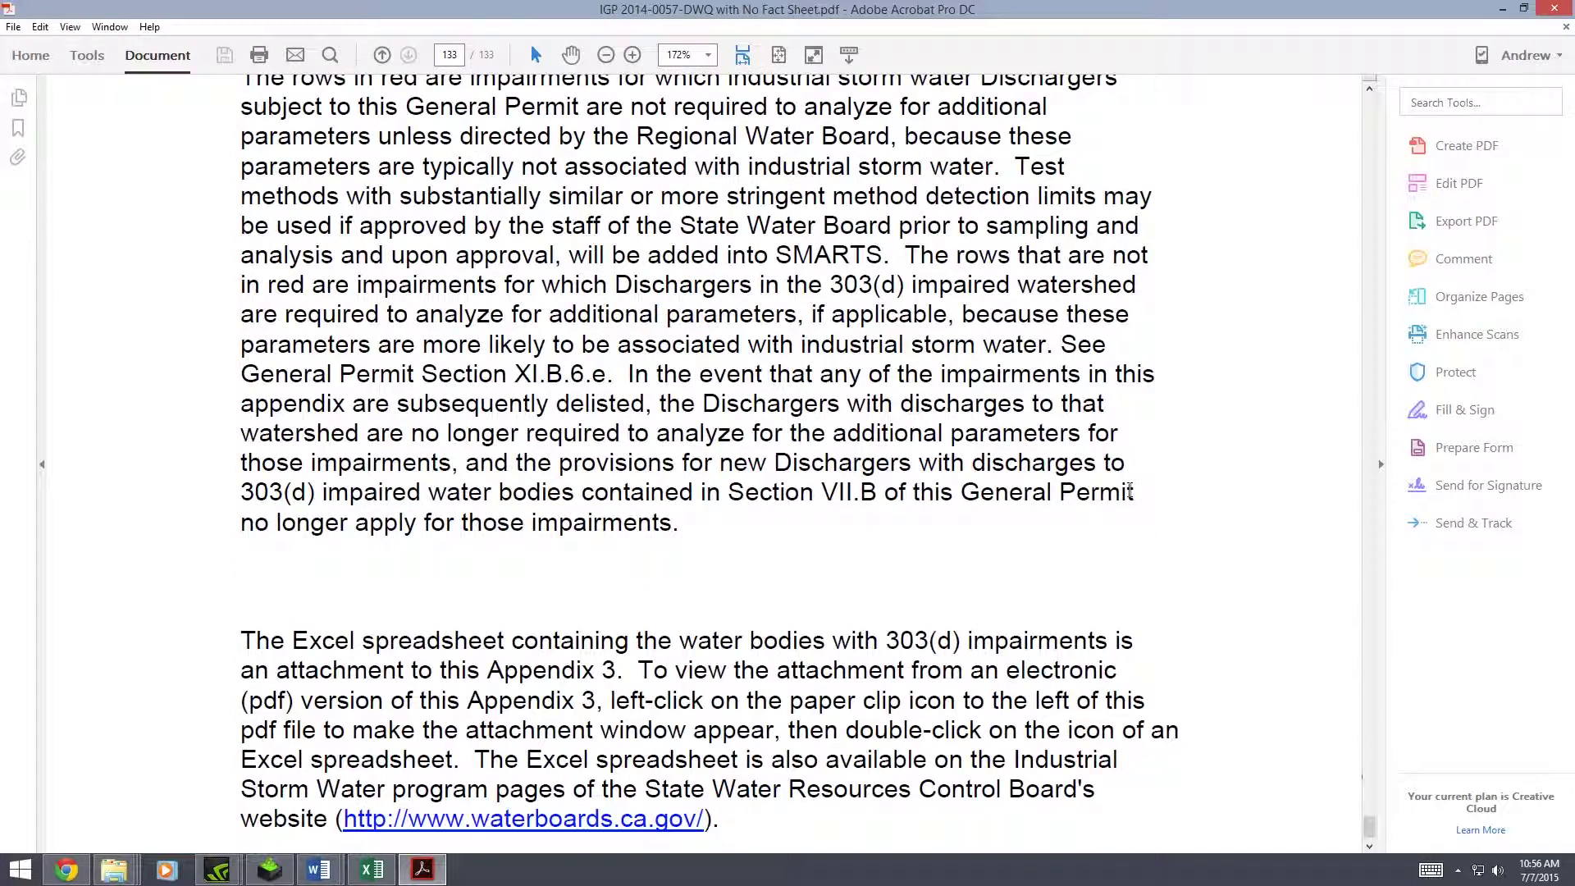
pyautogui.scroll(-5, 1129, 491)
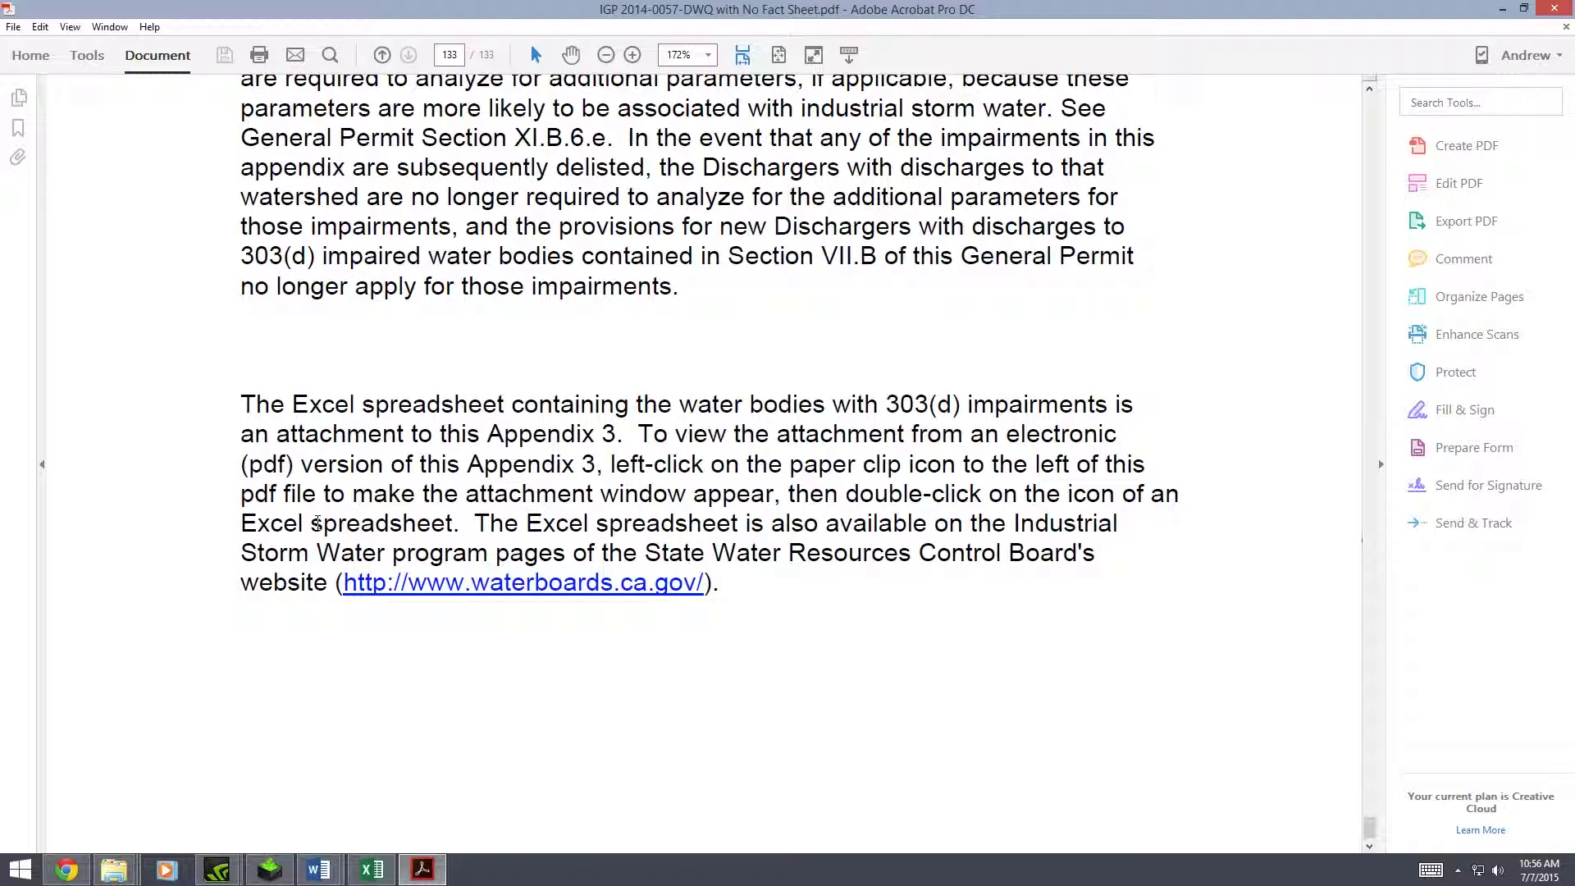
# Open the attached app_3_303d.xls 303(d) list from the Attachments panel in Excel
pyautogui.click(17, 163)
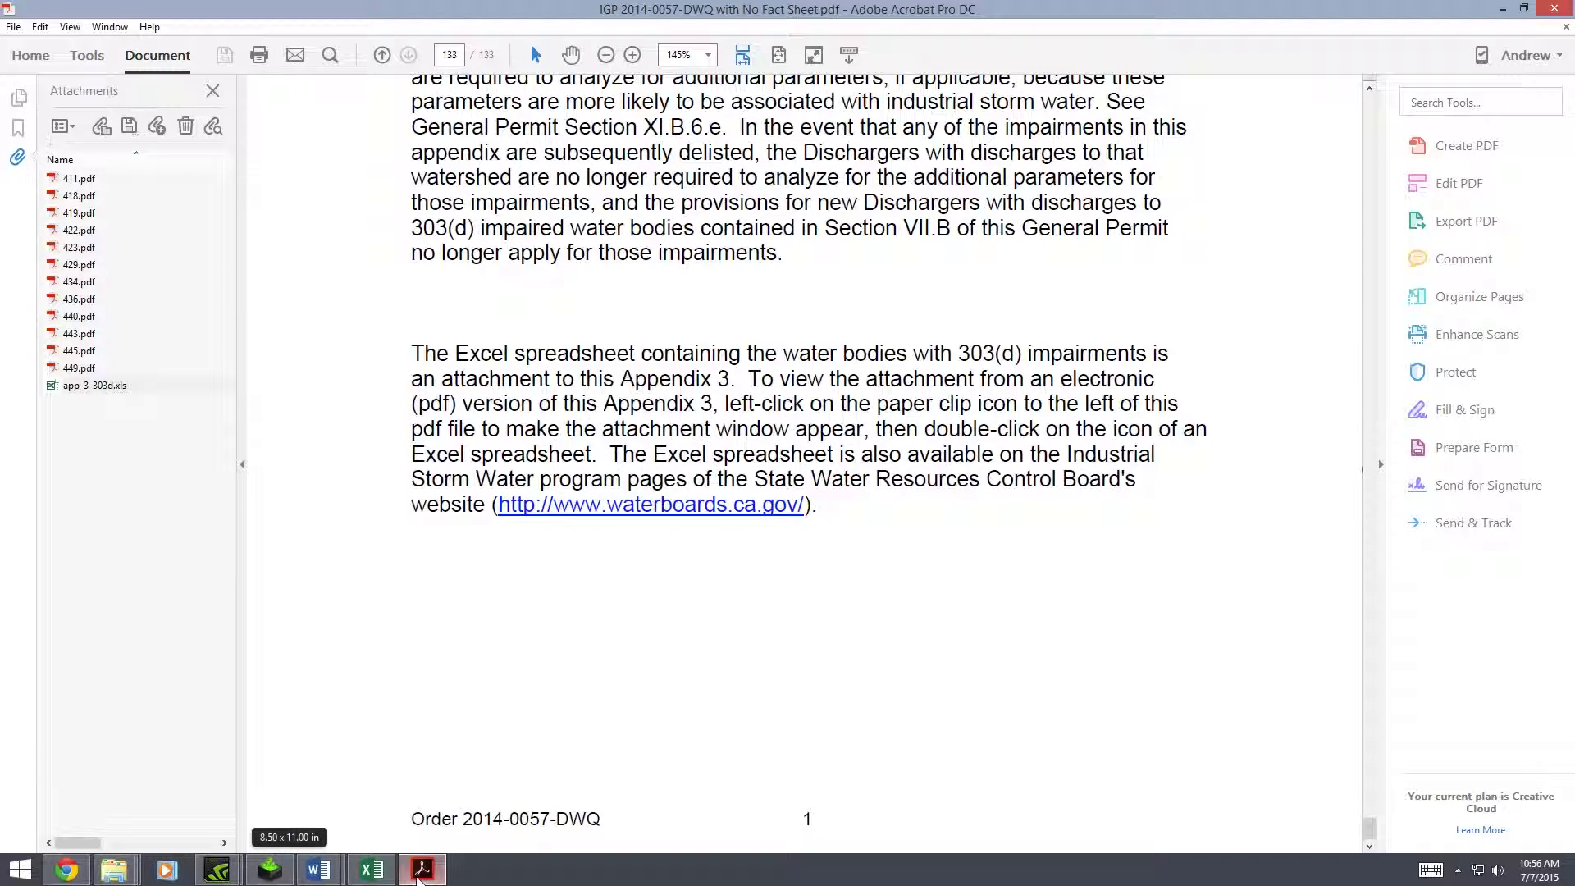
pyautogui.click(374, 871)
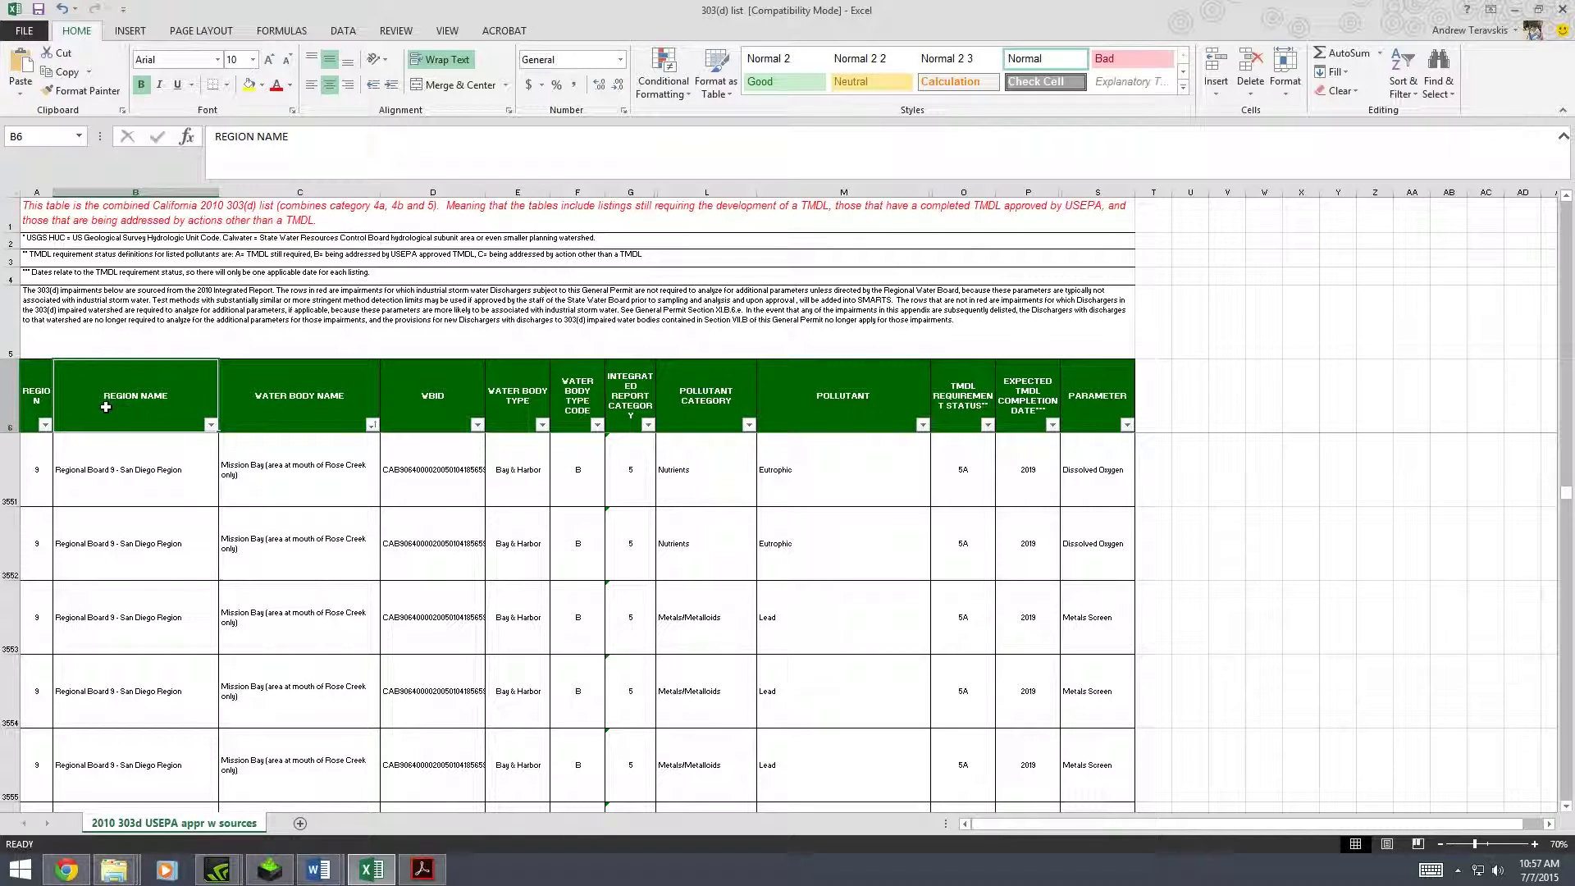
# Confirm on the Water Boards map that Stockton falls under Central Valley RWQCB (5S)
pyautogui.click(80, 871)
pyautogui.scroll(4, 648, 630)
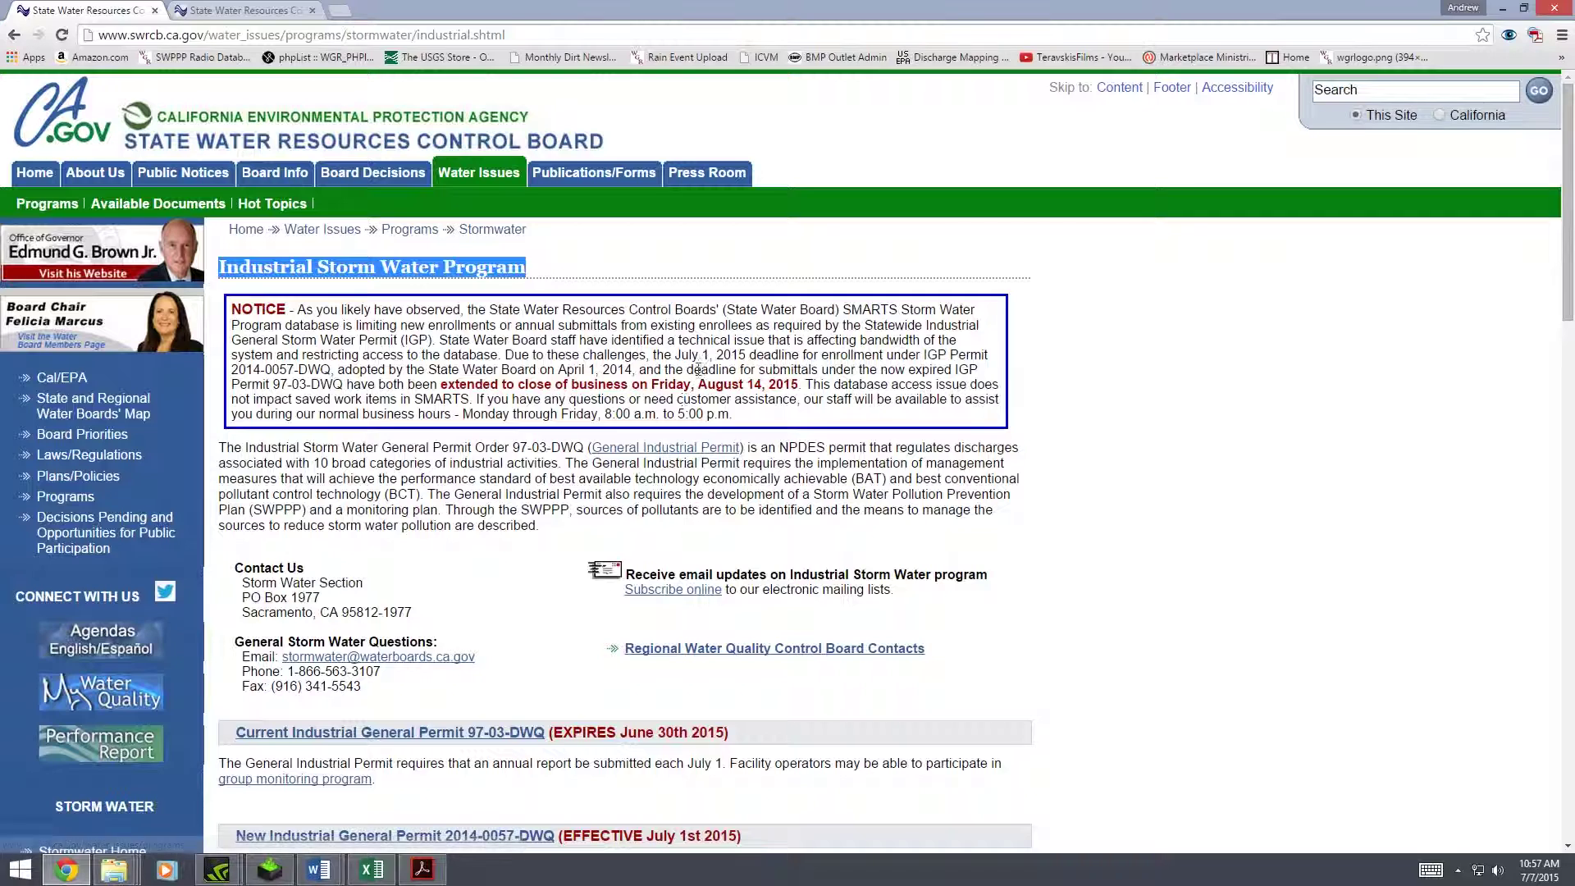
pyautogui.click(262, 18)
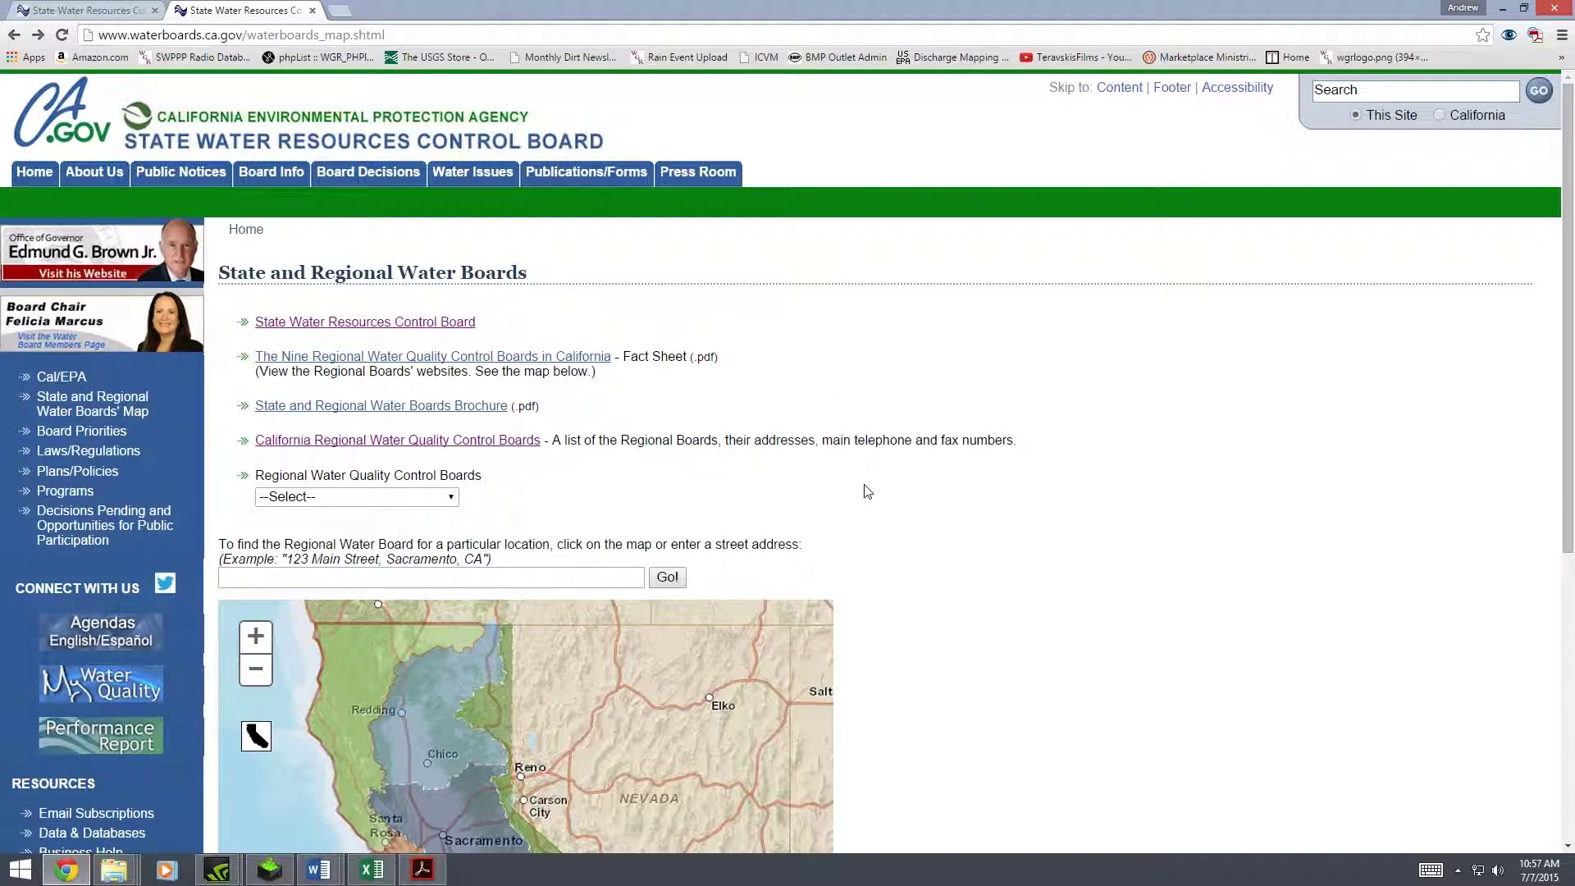
pyautogui.scroll(-5, 980, 458)
pyautogui.scroll(1, 976, 461)
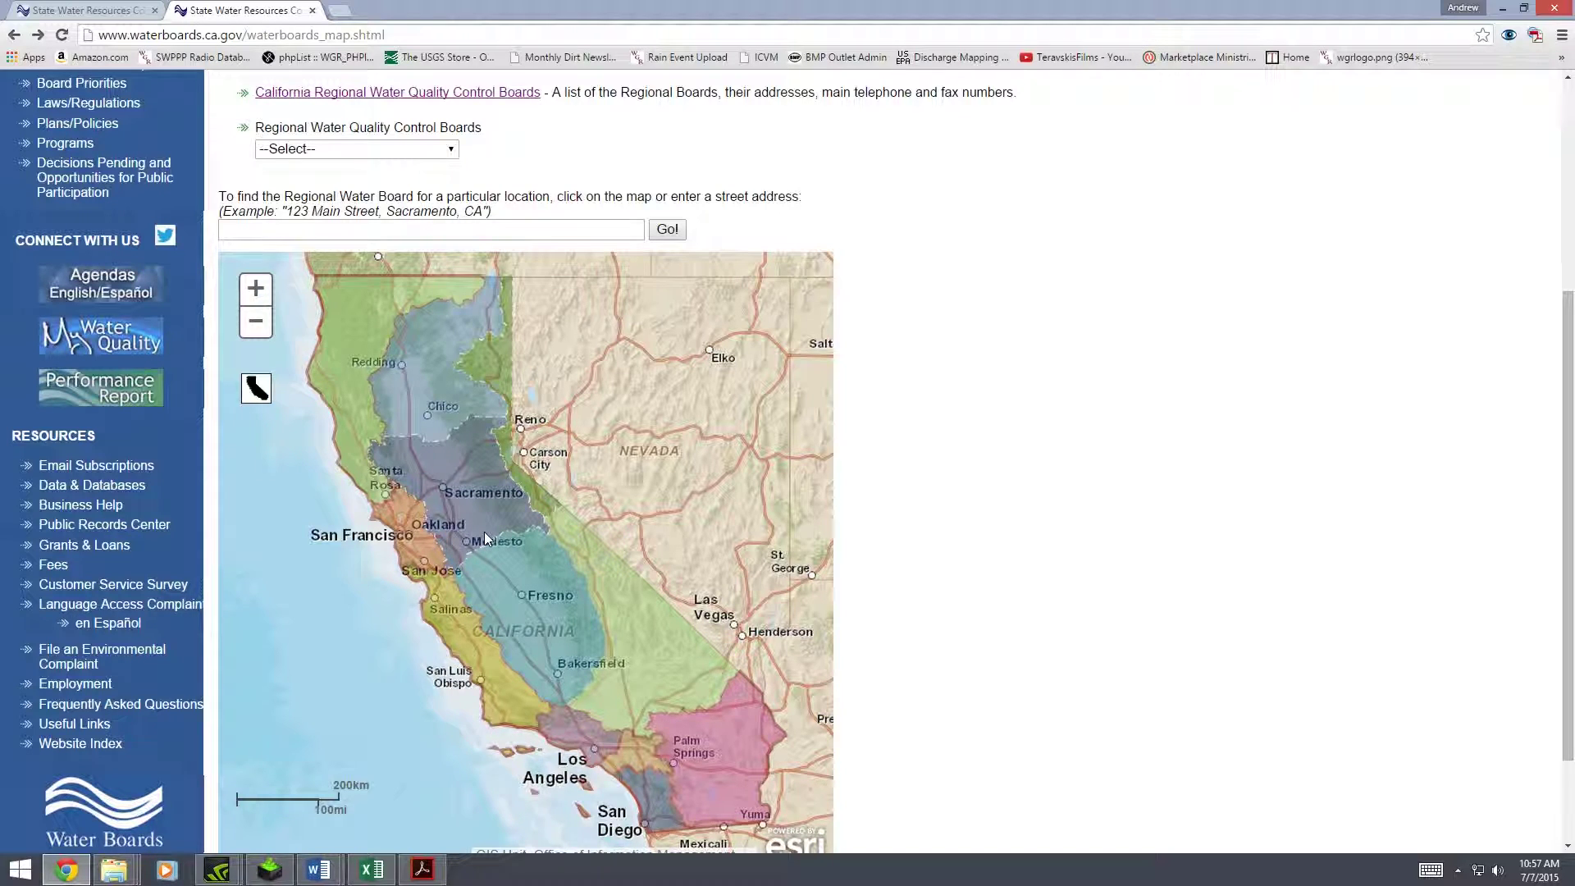
pyautogui.scroll(2, 479, 529)
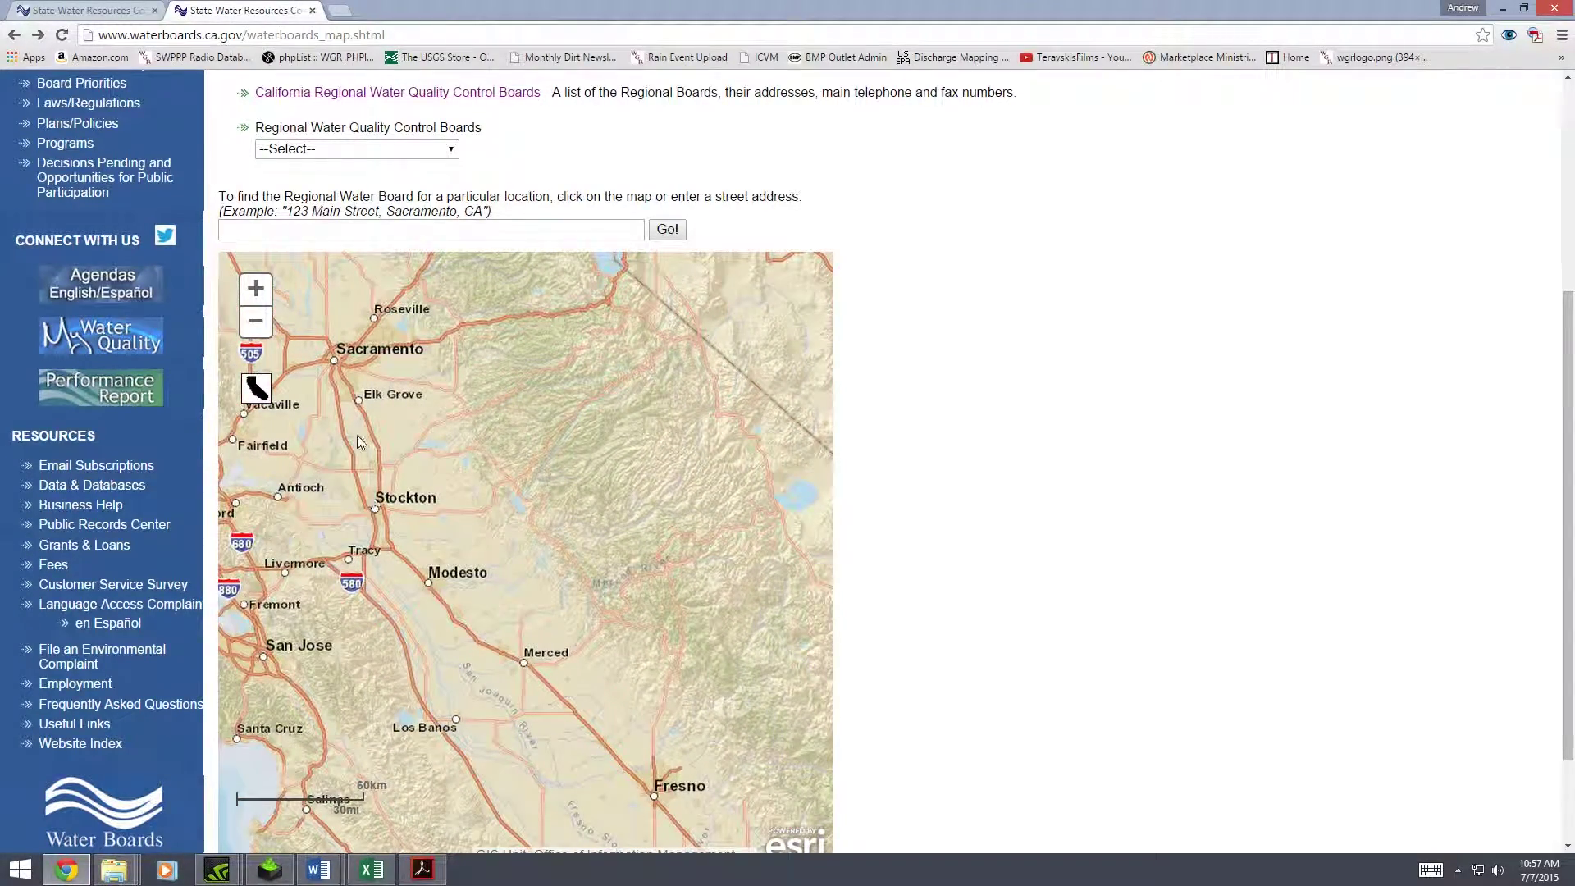
pyautogui.scroll(1, 381, 472)
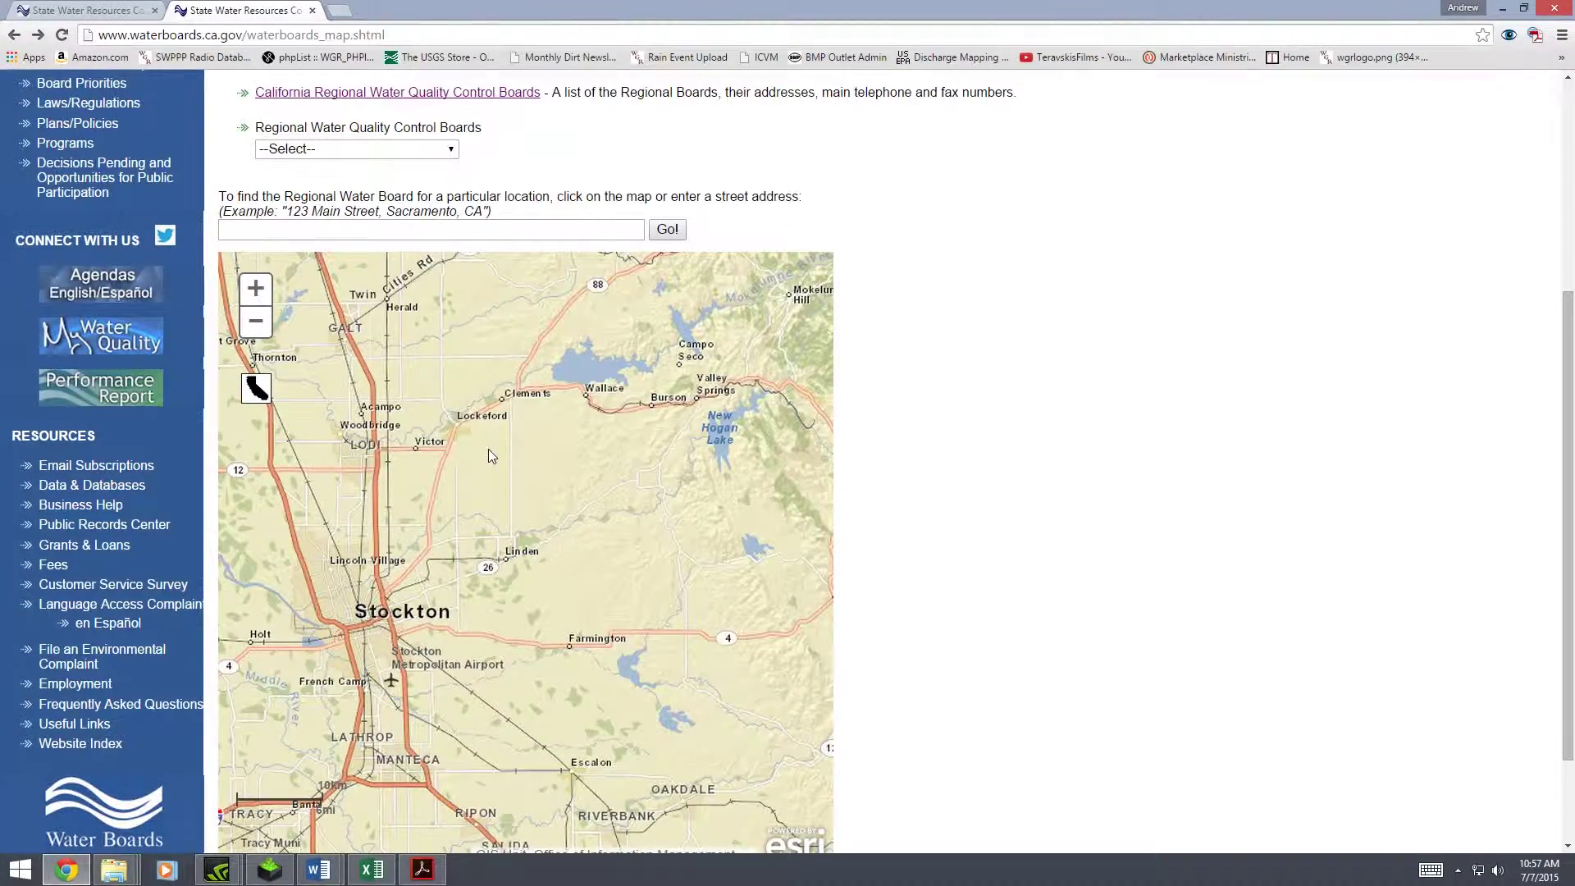
pyautogui.scroll(-1, 489, 451)
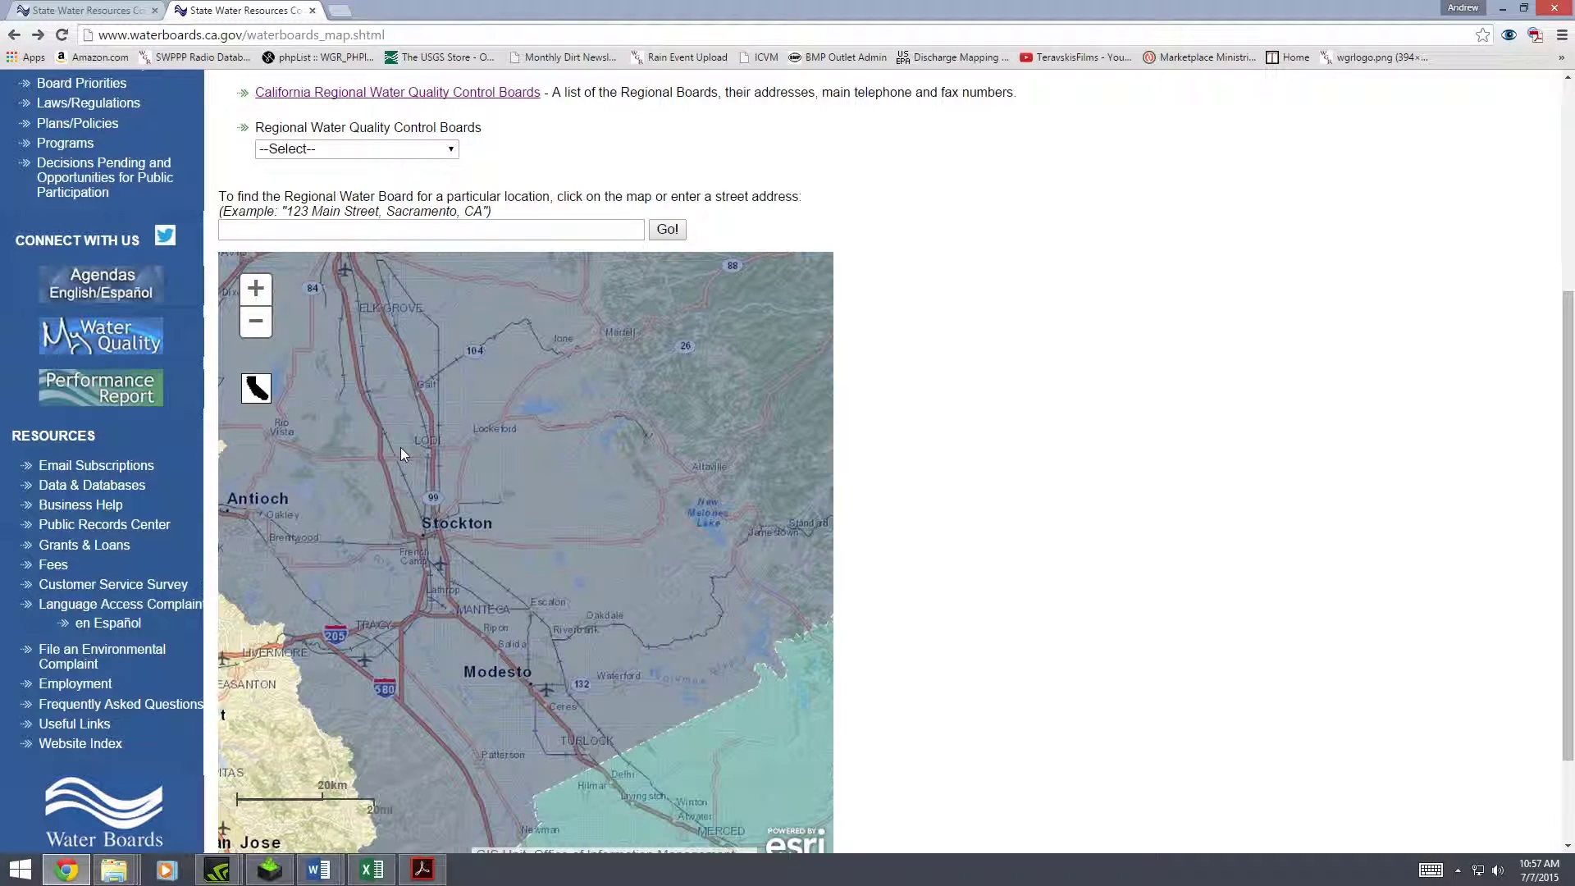
pyautogui.click(594, 369)
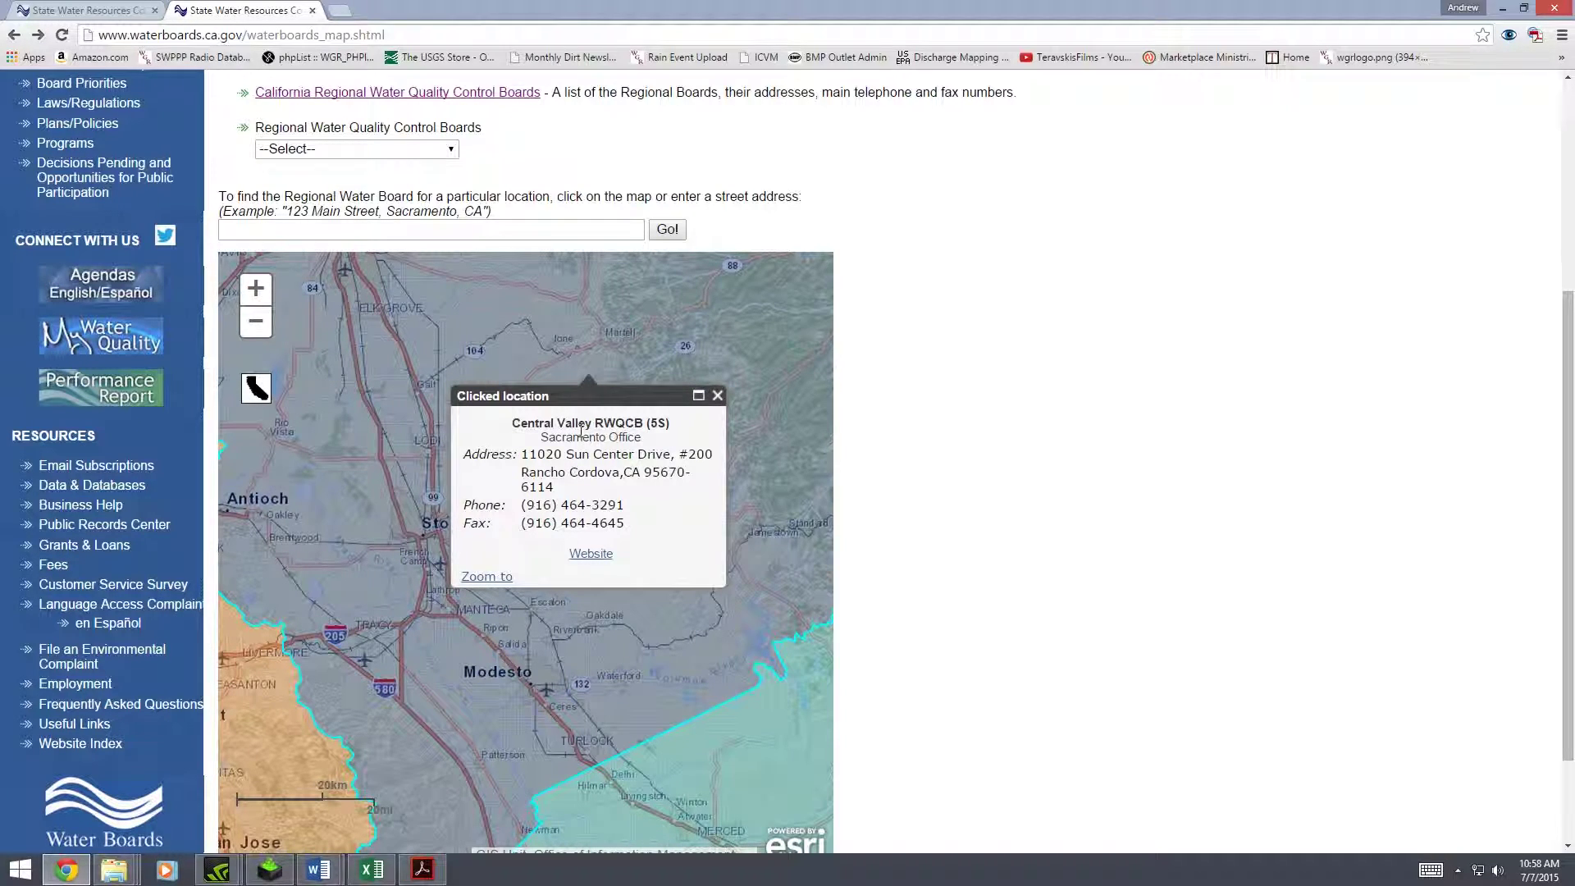
pyautogui.click(359, 876)
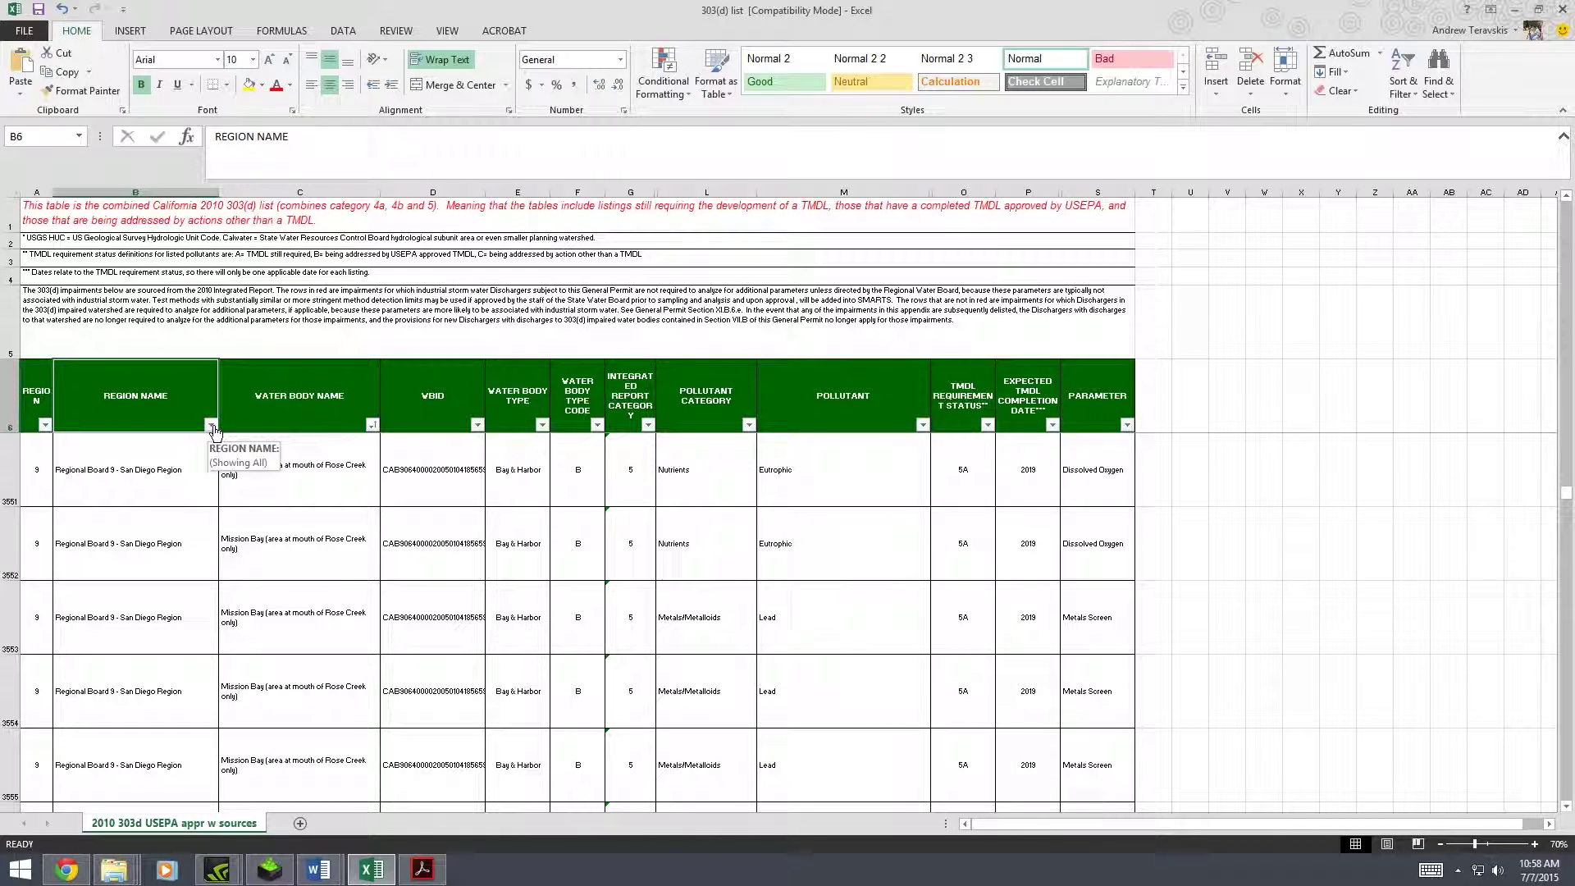
# Filter REGION NAME to only Regional Board 5 - Central Valley Region, showing 814 records
pyautogui.click(211, 425)
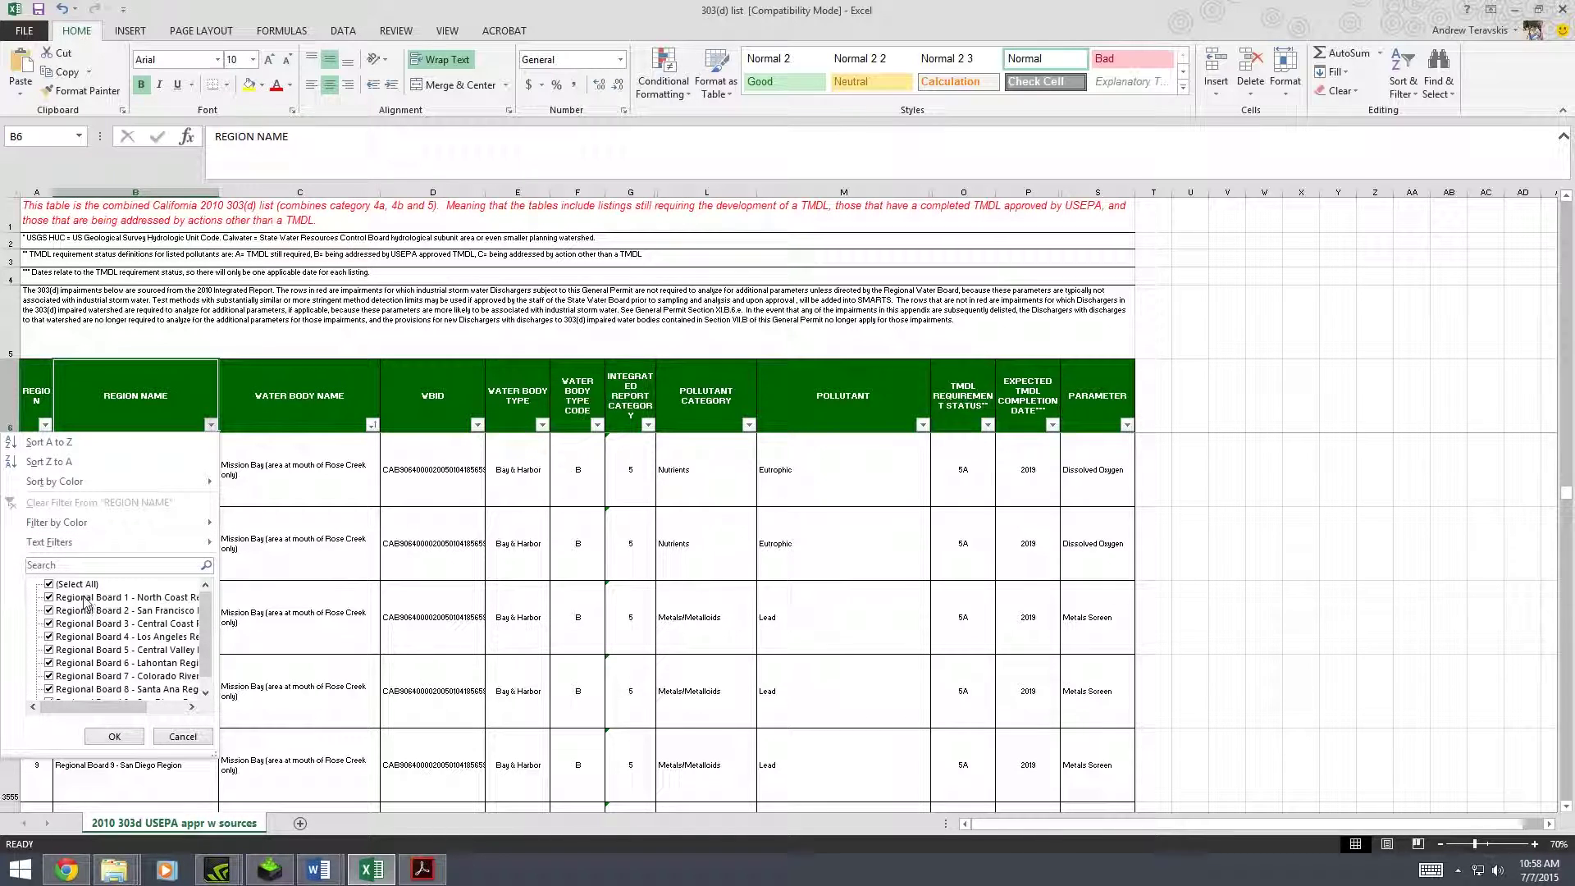
pyautogui.click(49, 586)
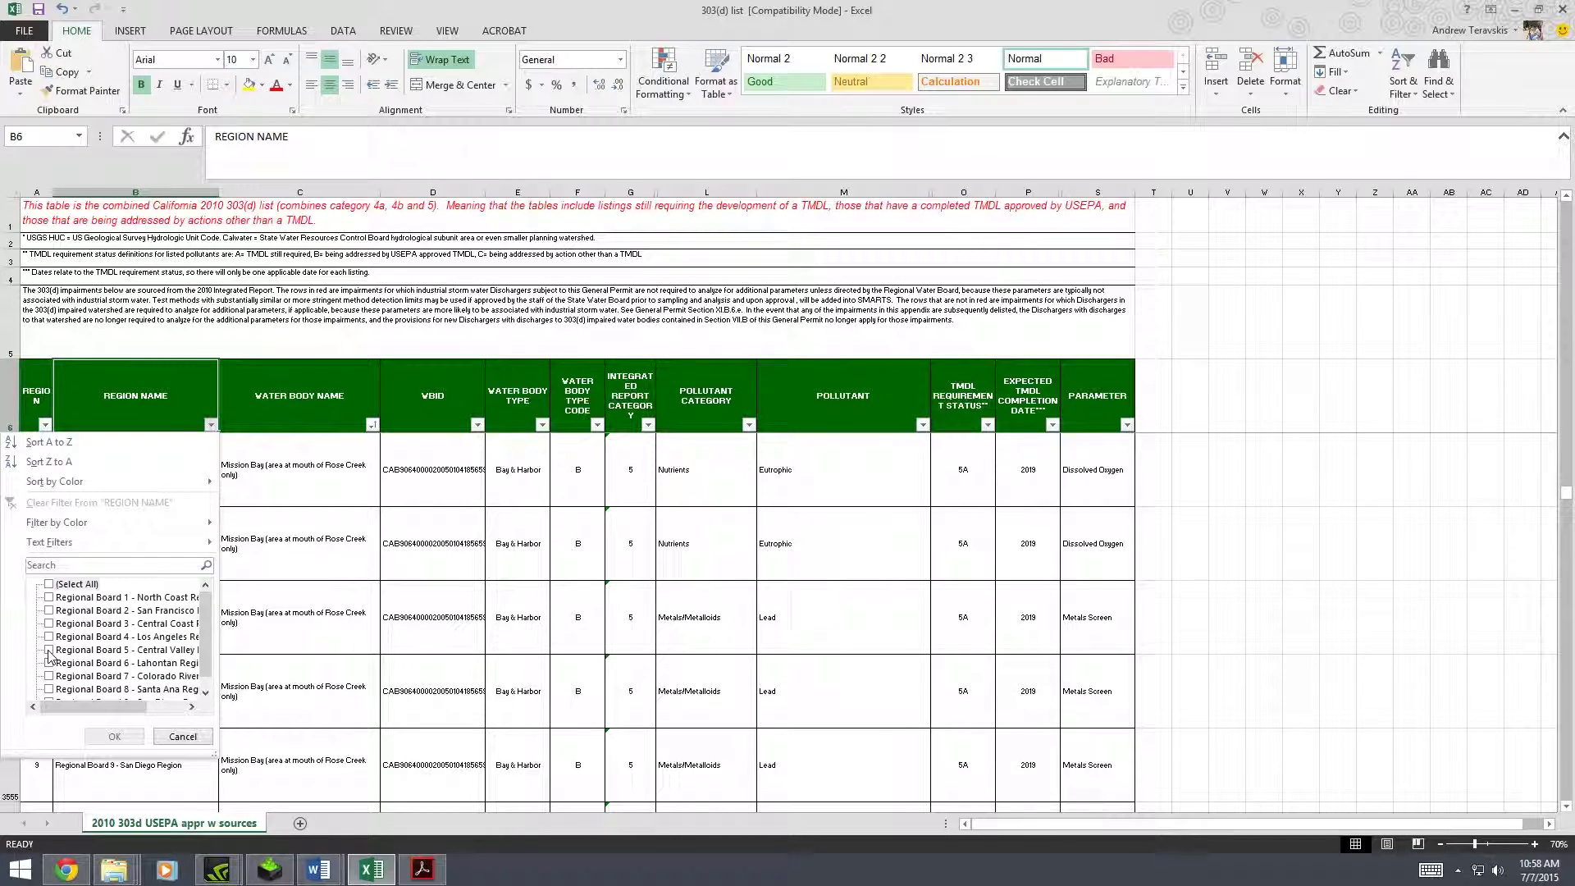
pyautogui.click(49, 650)
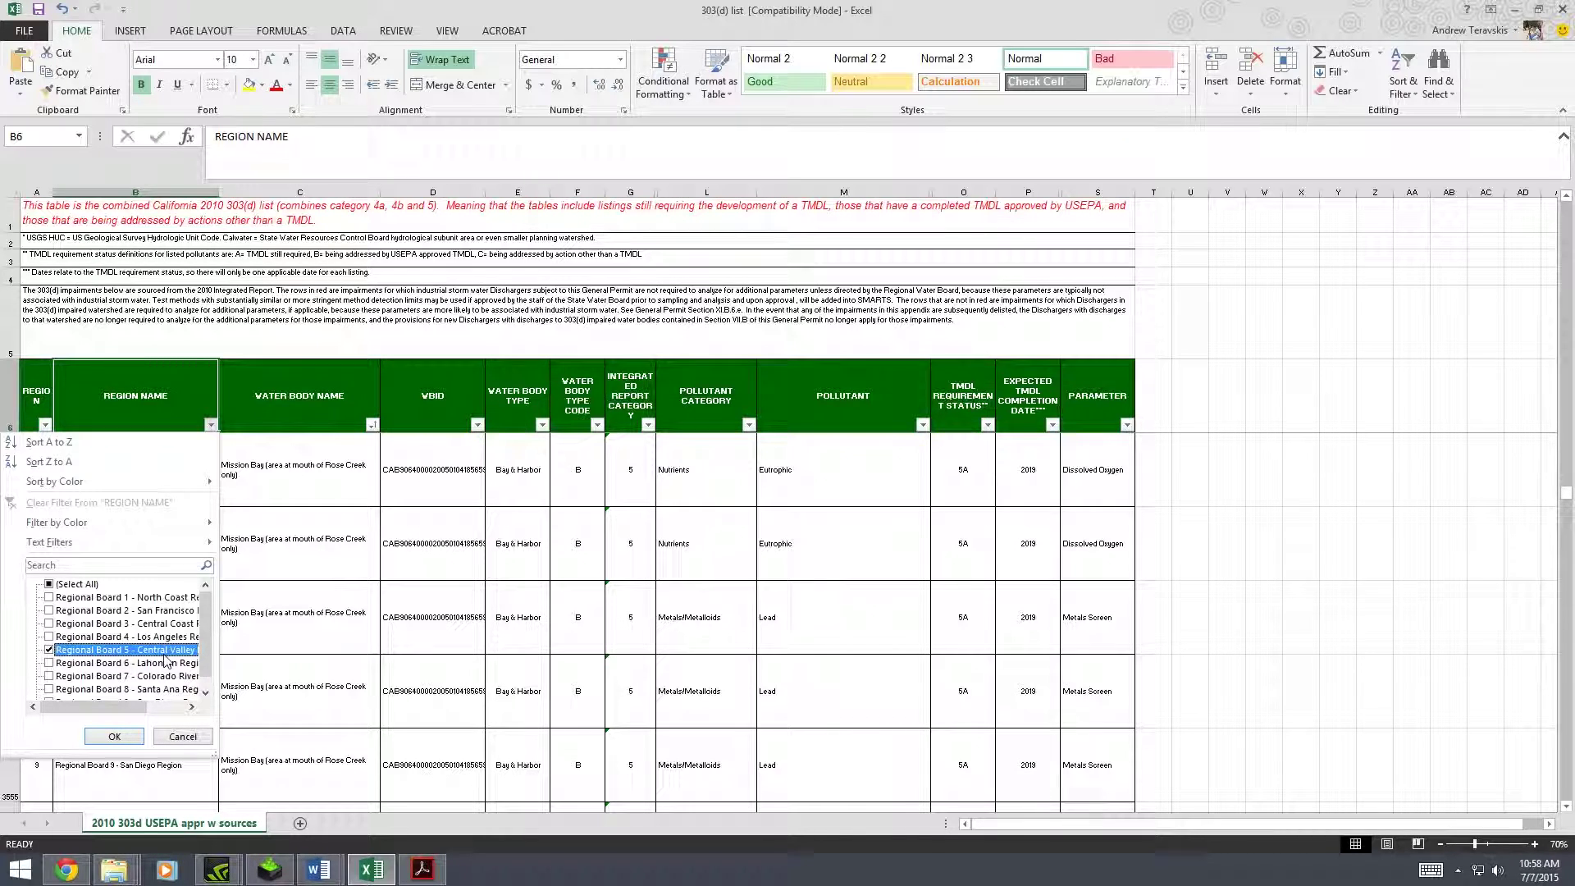
pyautogui.click(115, 736)
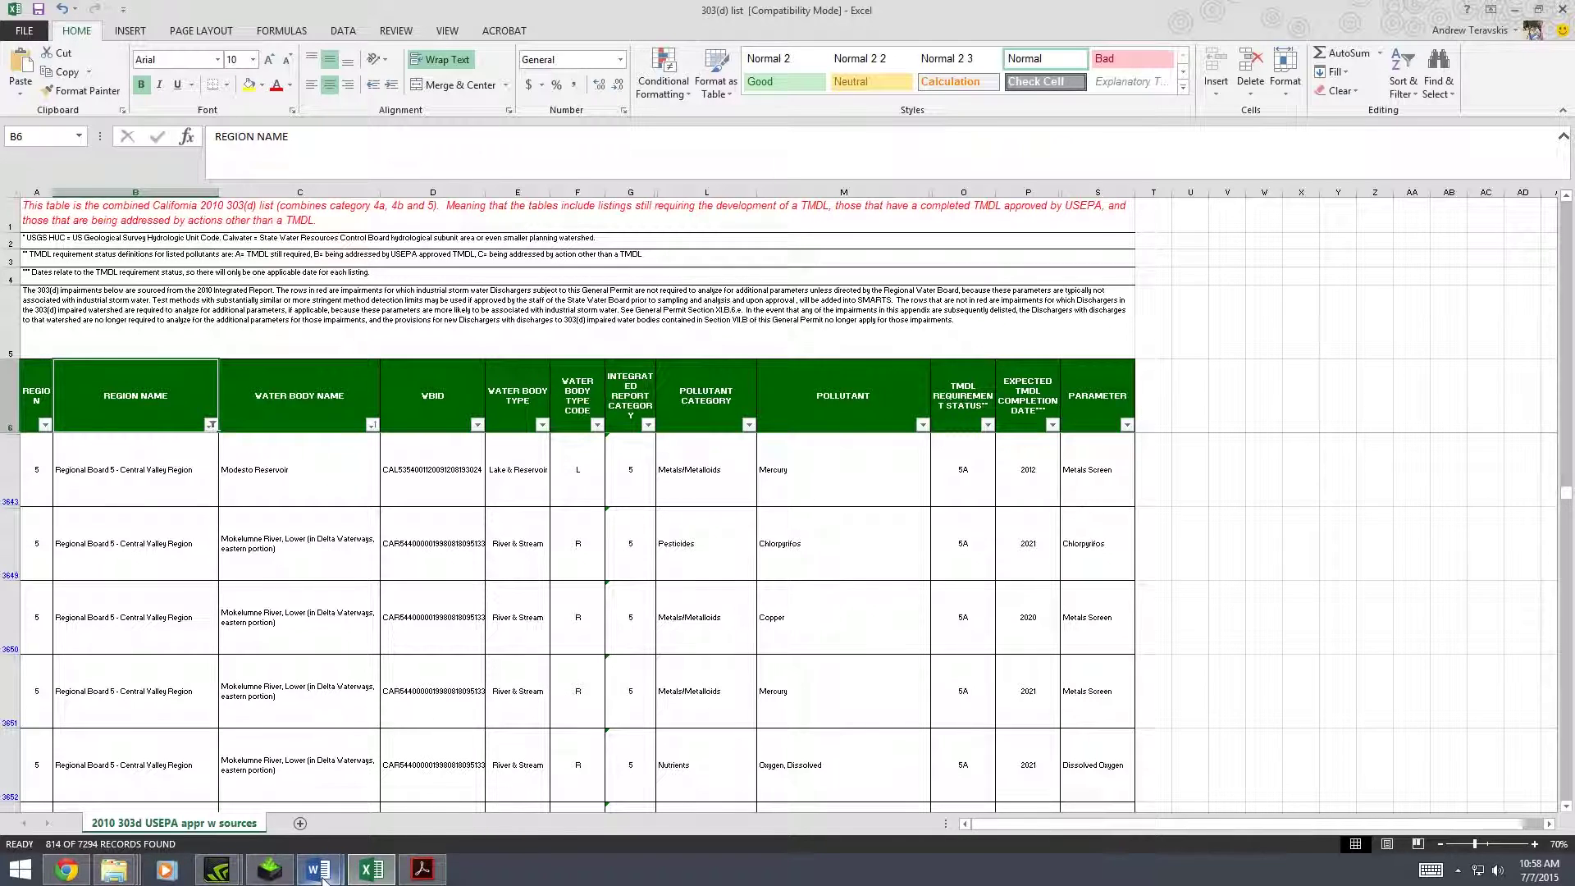
pyautogui.moveTo(331, 860)
pyautogui.click(350, 804)
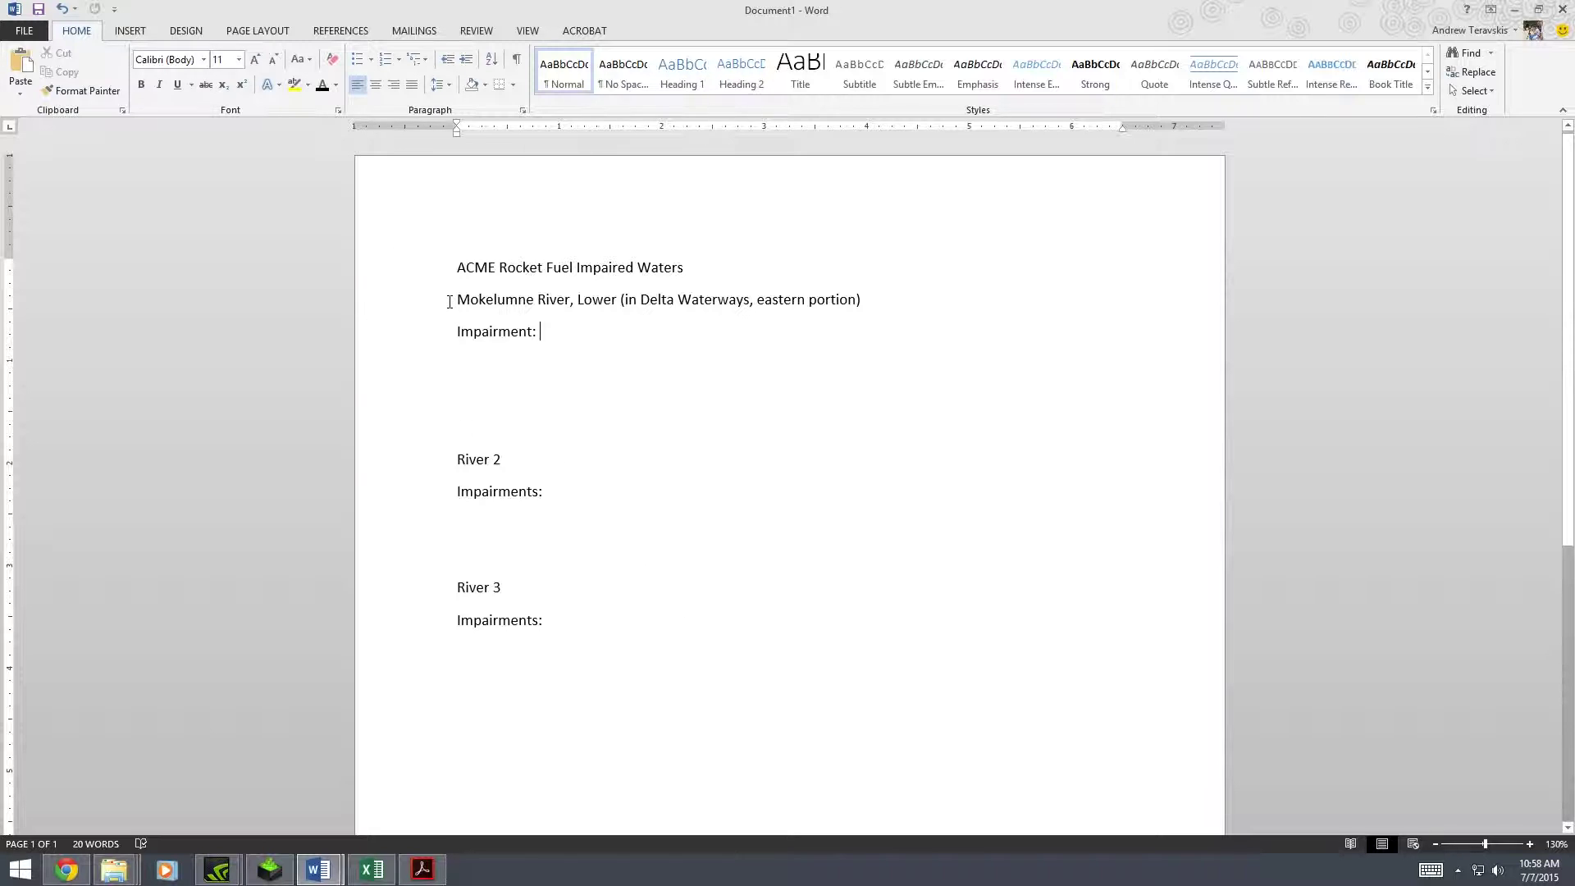
pyautogui.moveTo(449, 301); pyautogui.dragTo(849, 301)
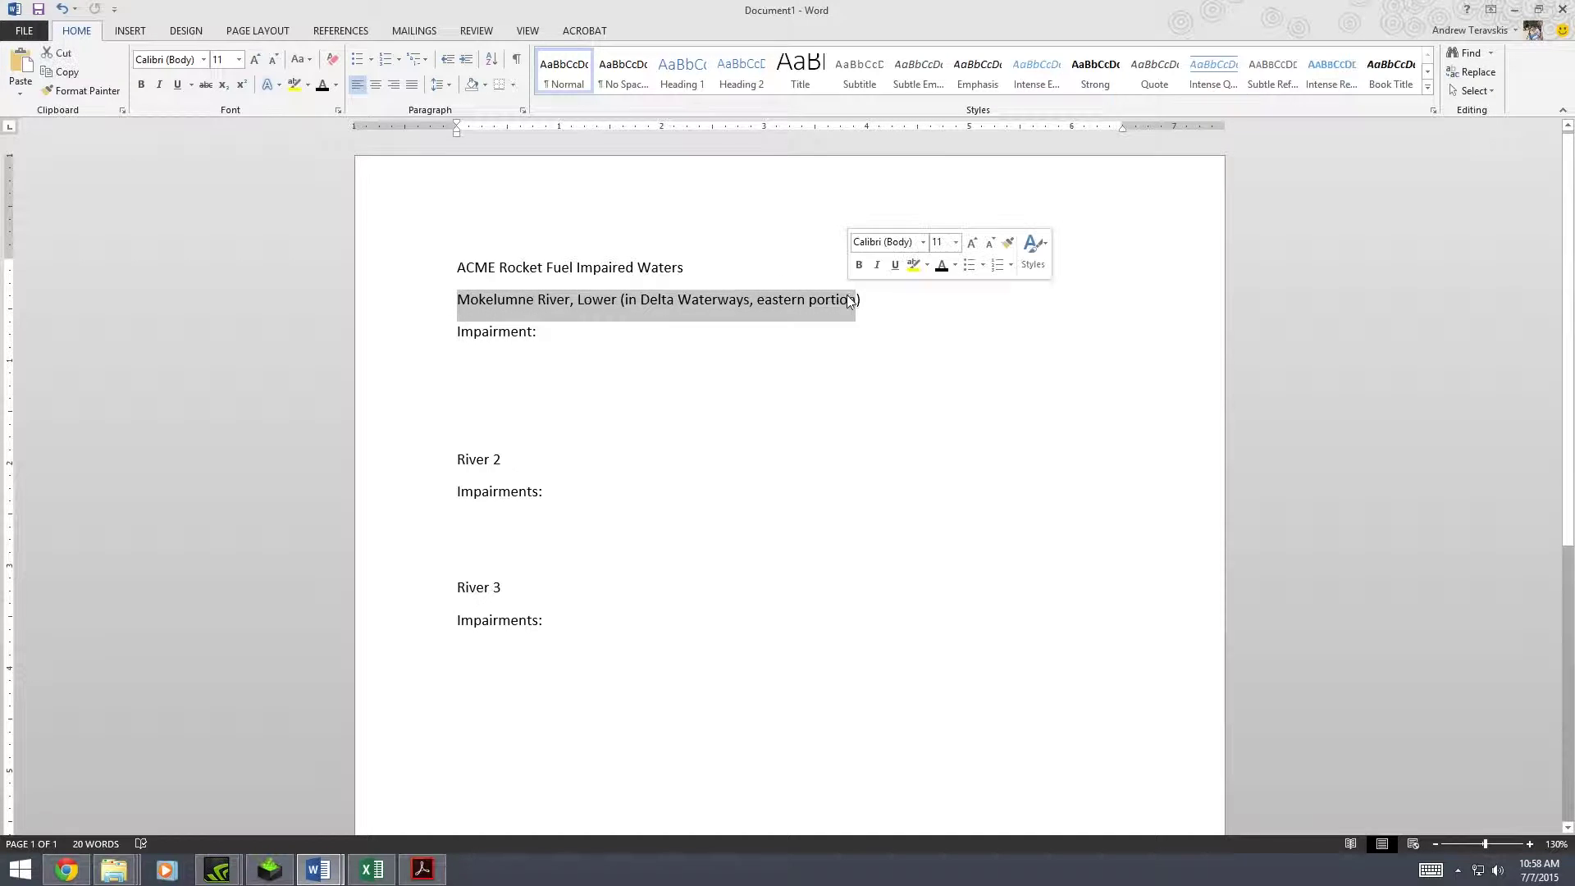
pyautogui.click(576, 460)
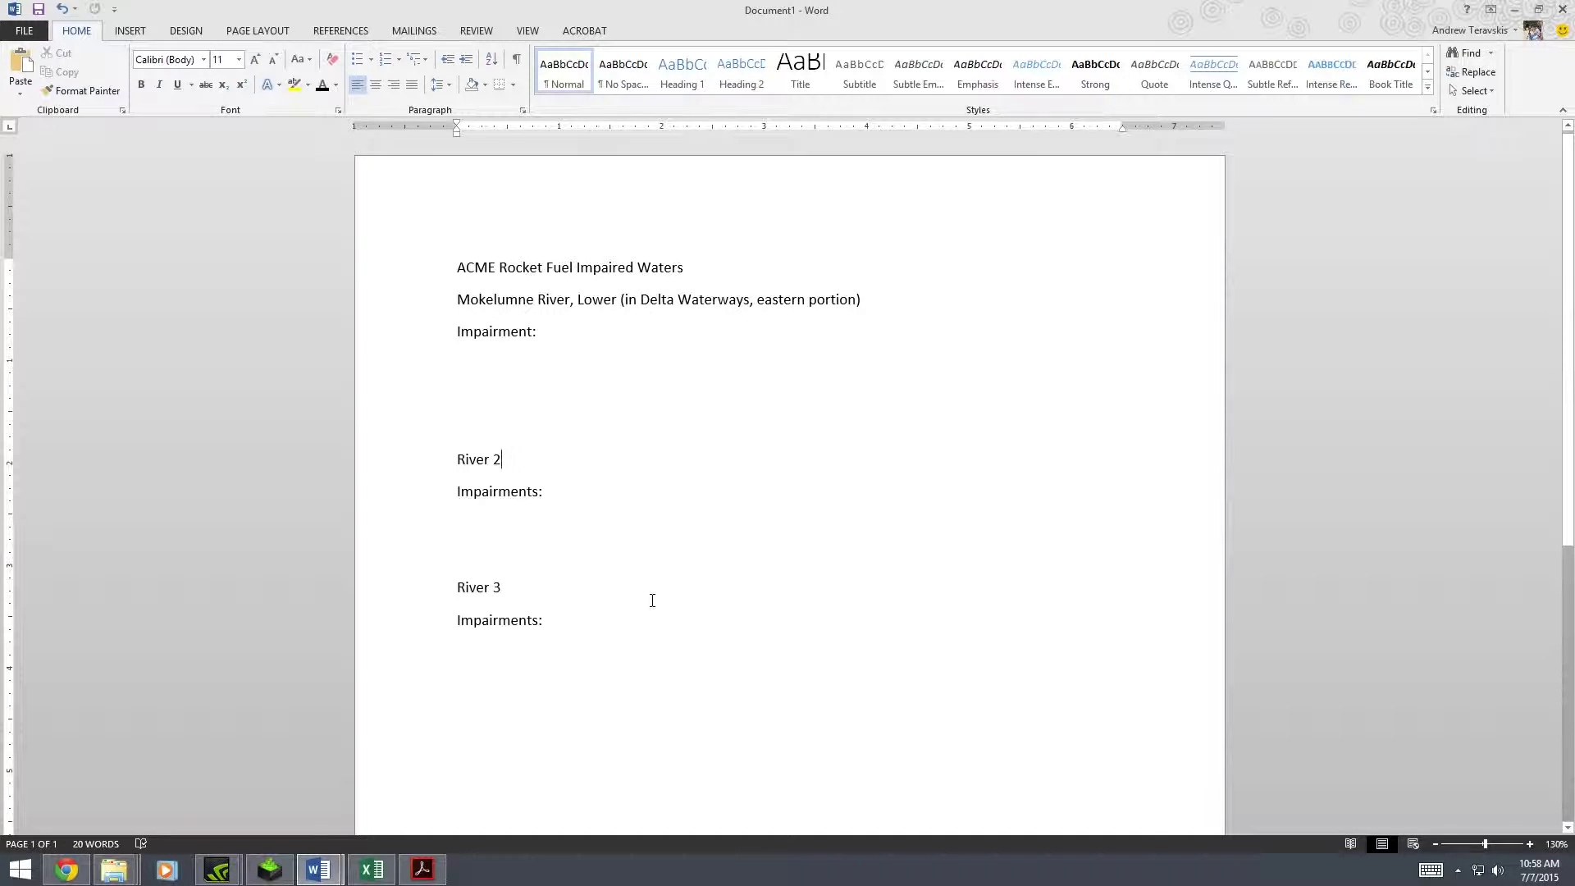
# Filter Water Body Name to Mokelumne River, Lower, found by searching 'mo' (6 of 7294 records)
pyautogui.click(371, 869)
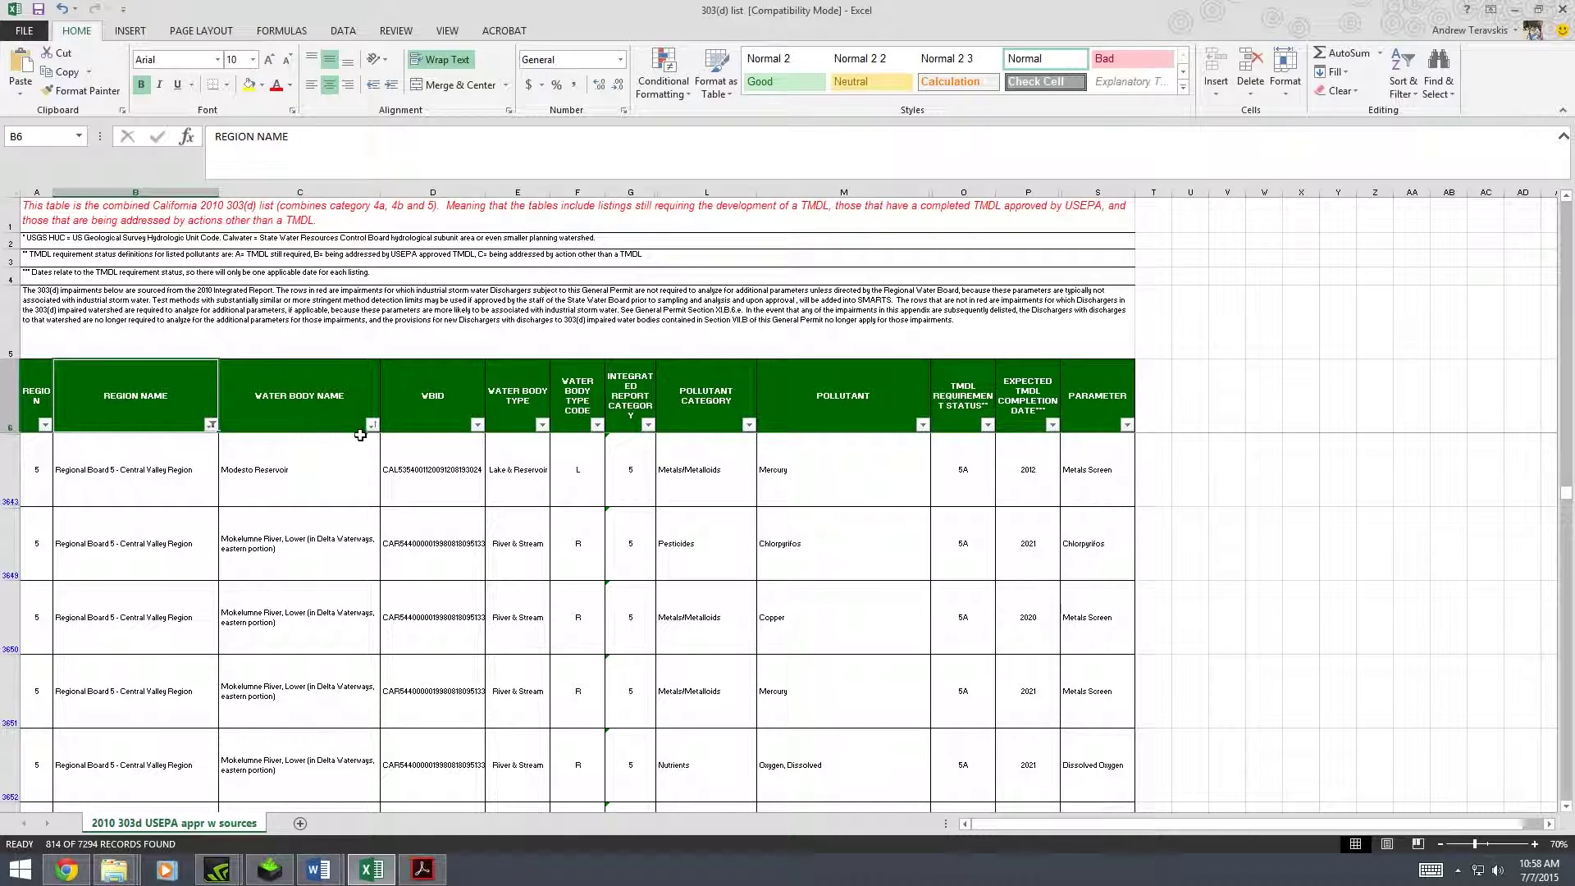
pyautogui.click(373, 425)
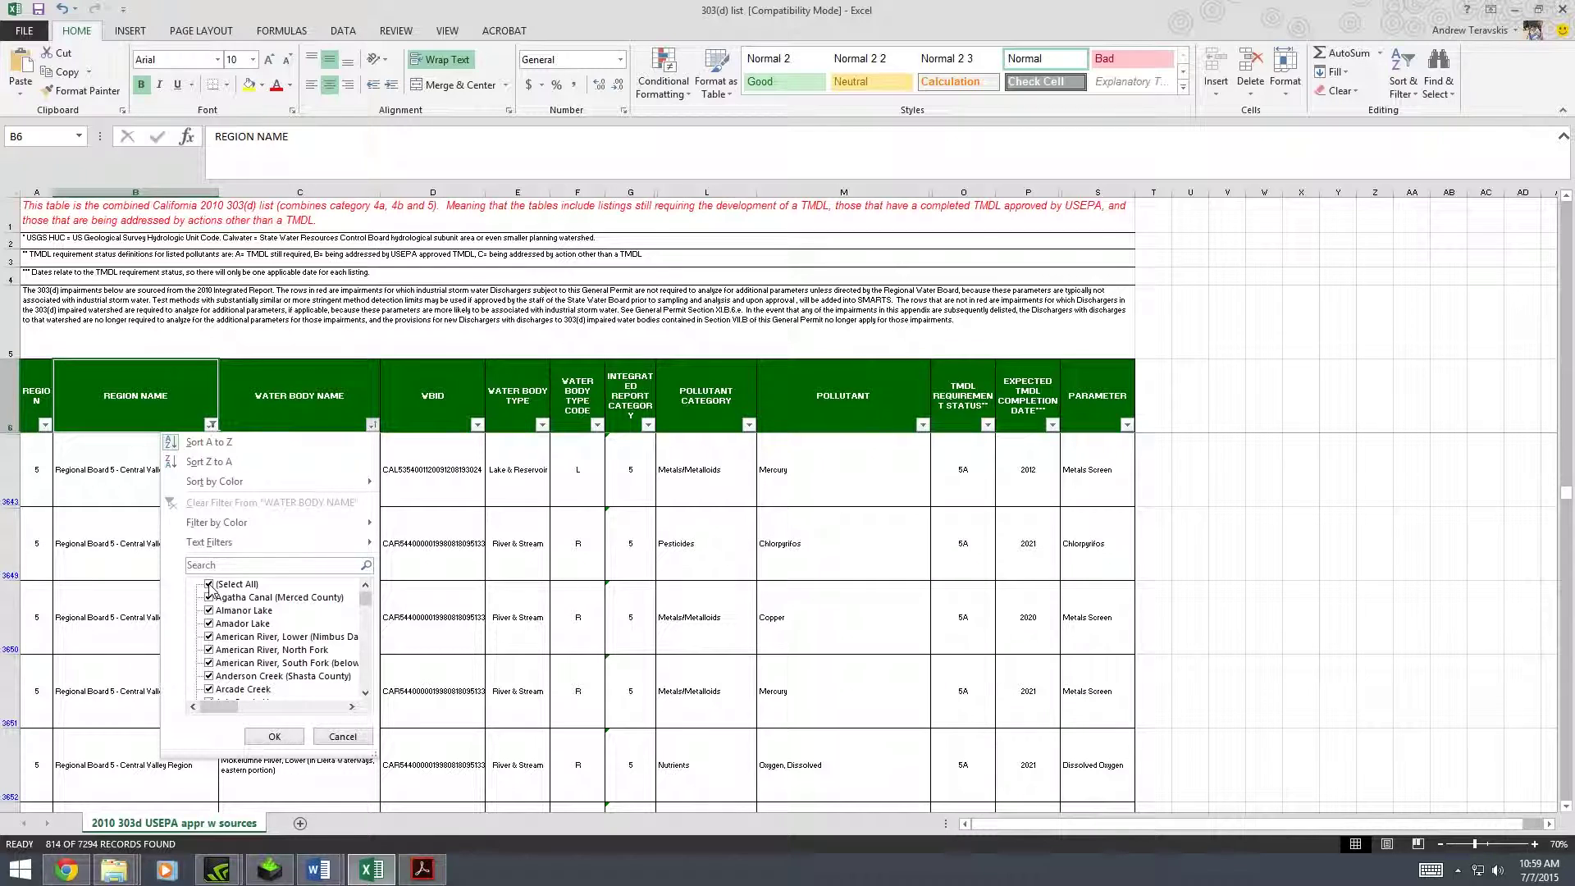
pyautogui.click(209, 585)
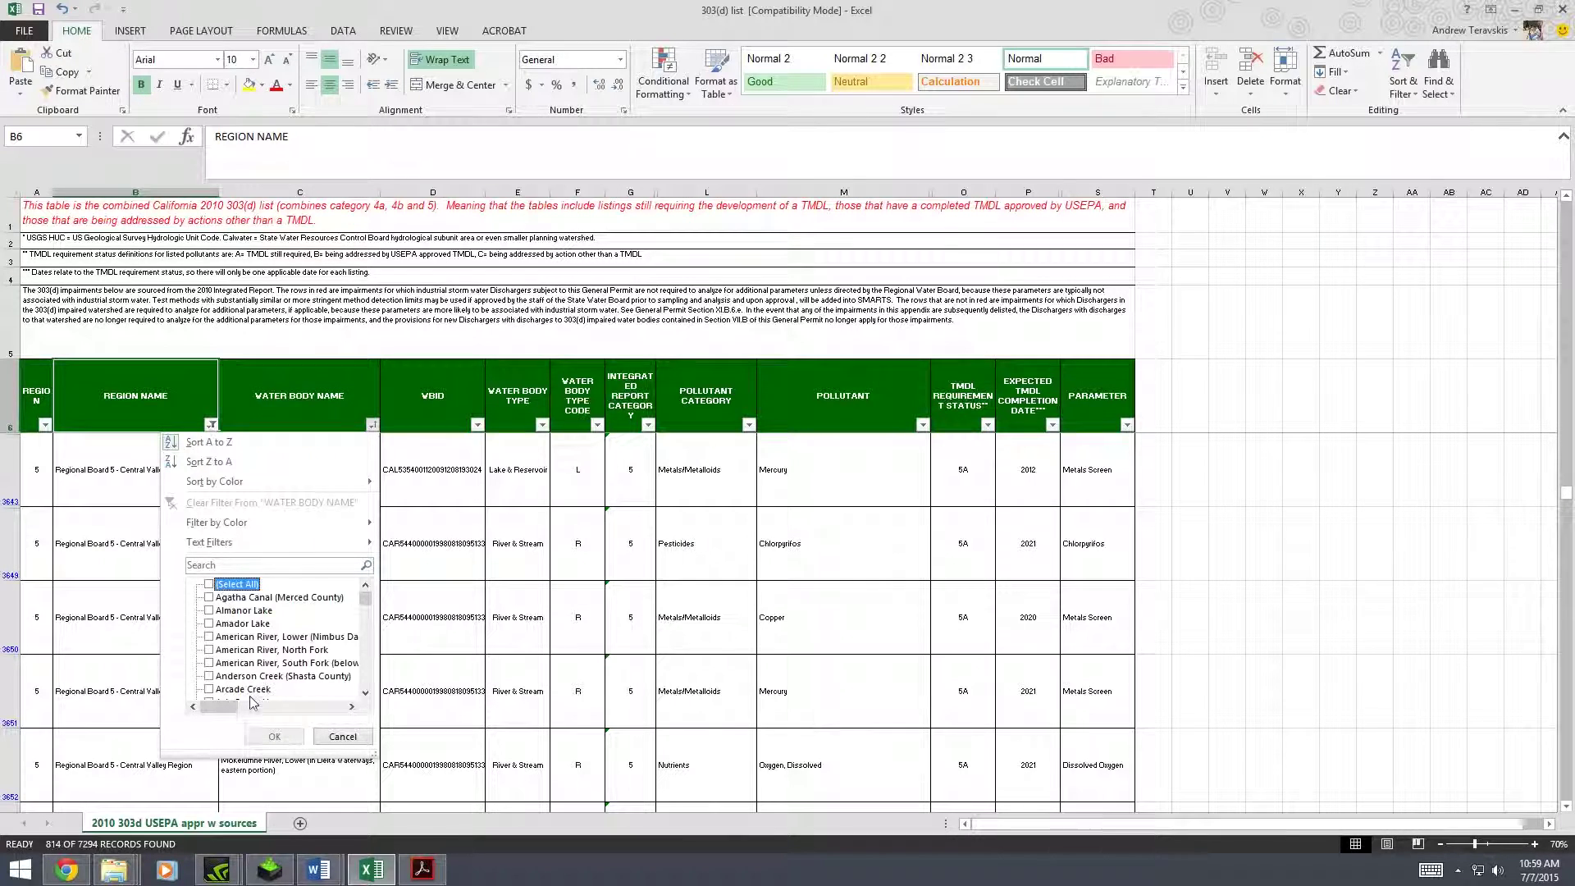
pyautogui.click(251, 564)
pyautogui.write('mok')
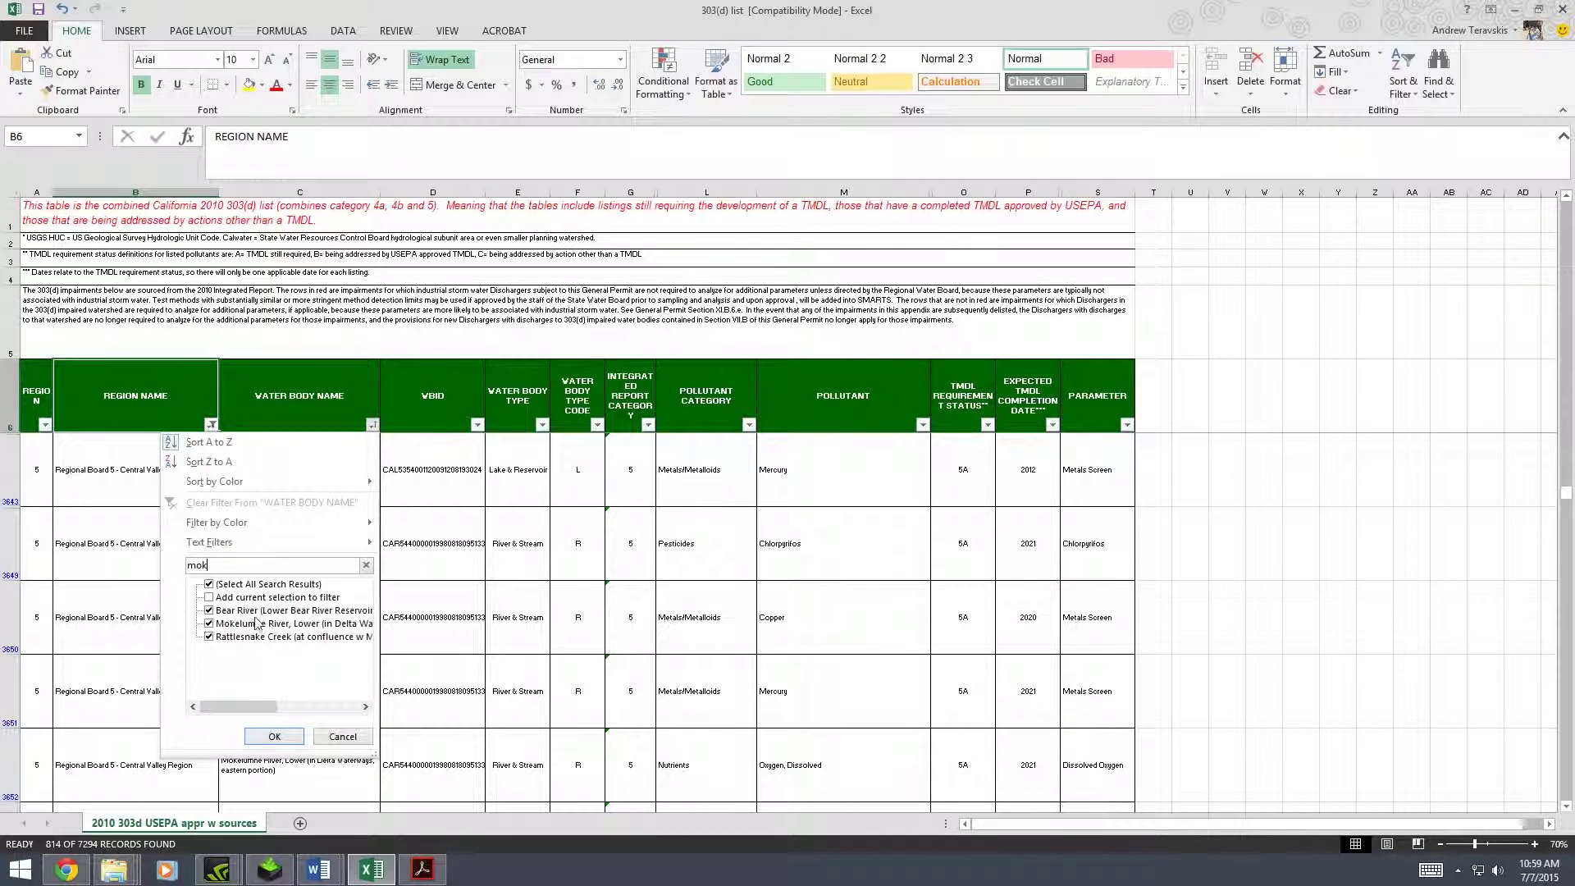
pyautogui.click(210, 585)
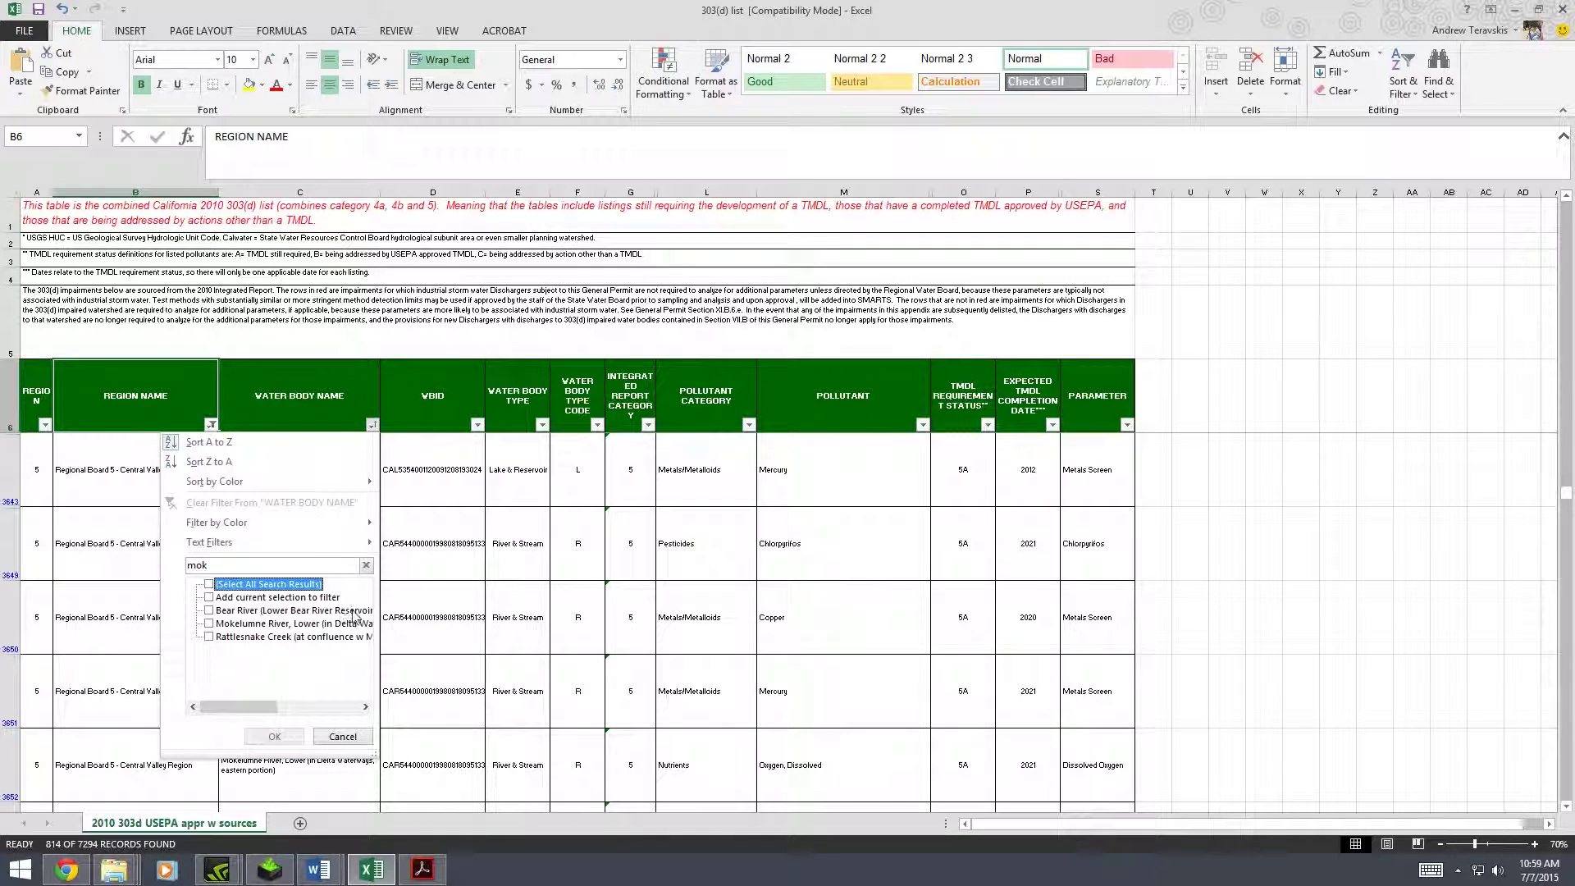
pyautogui.click(210, 624)
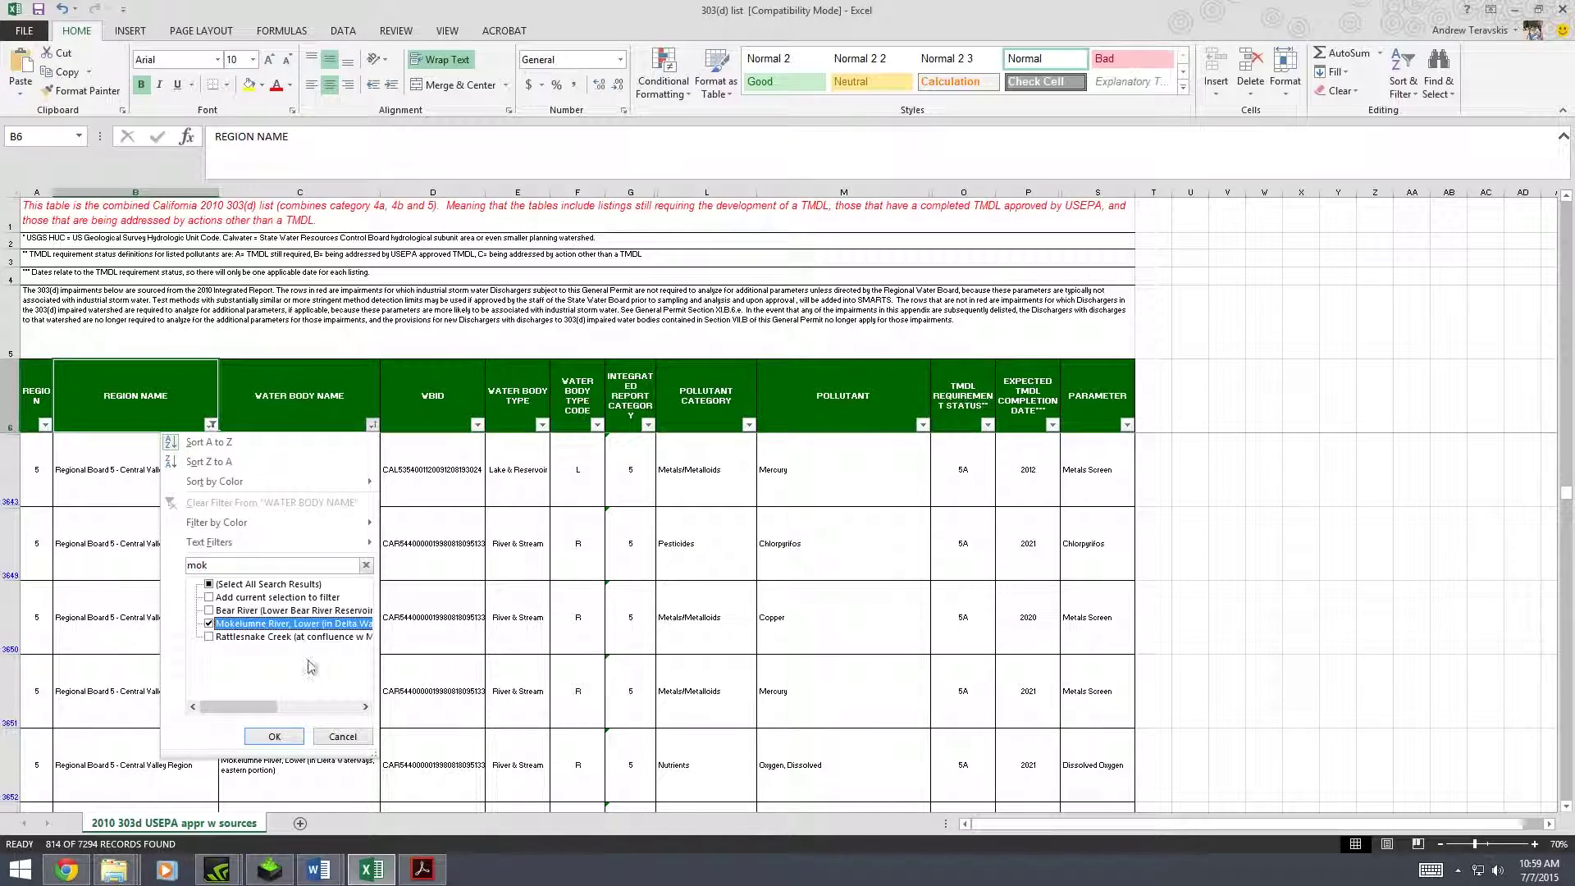
pyautogui.click(275, 737)
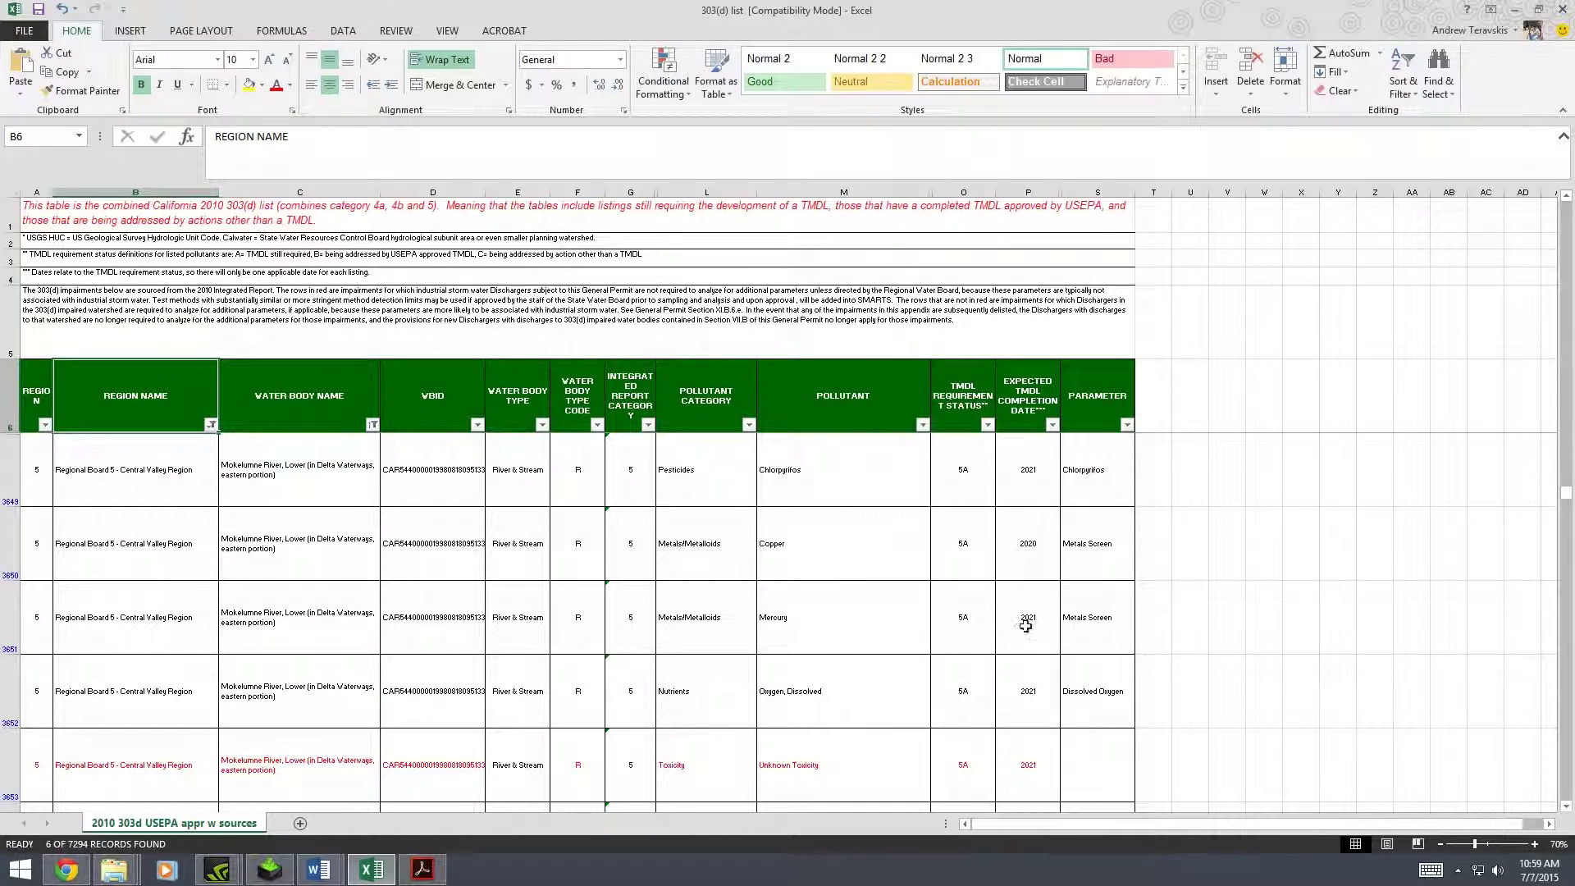
# Copy the column M pollutant cells from Chlorpyrifos down to Zinc
pyautogui.scroll(-1, 276, 490)
pyautogui.scroll(-1, 275, 491)
pyautogui.scroll(2, 598, 521)
pyautogui.moveTo(849, 469); pyautogui.dragTo(874, 790)
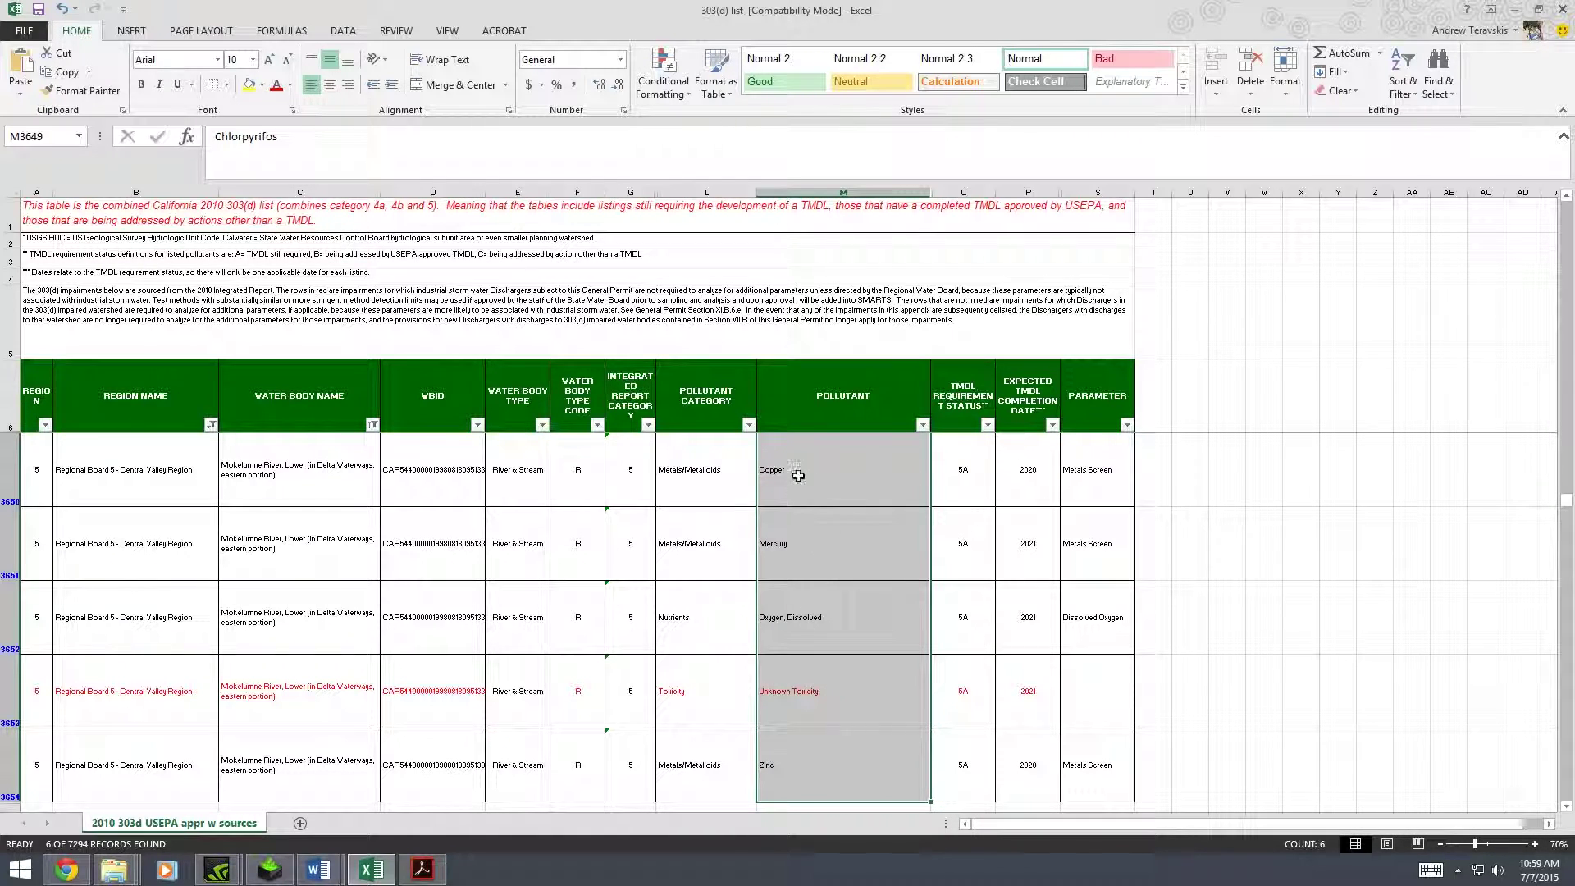
pyautogui.rightClick(793, 760)
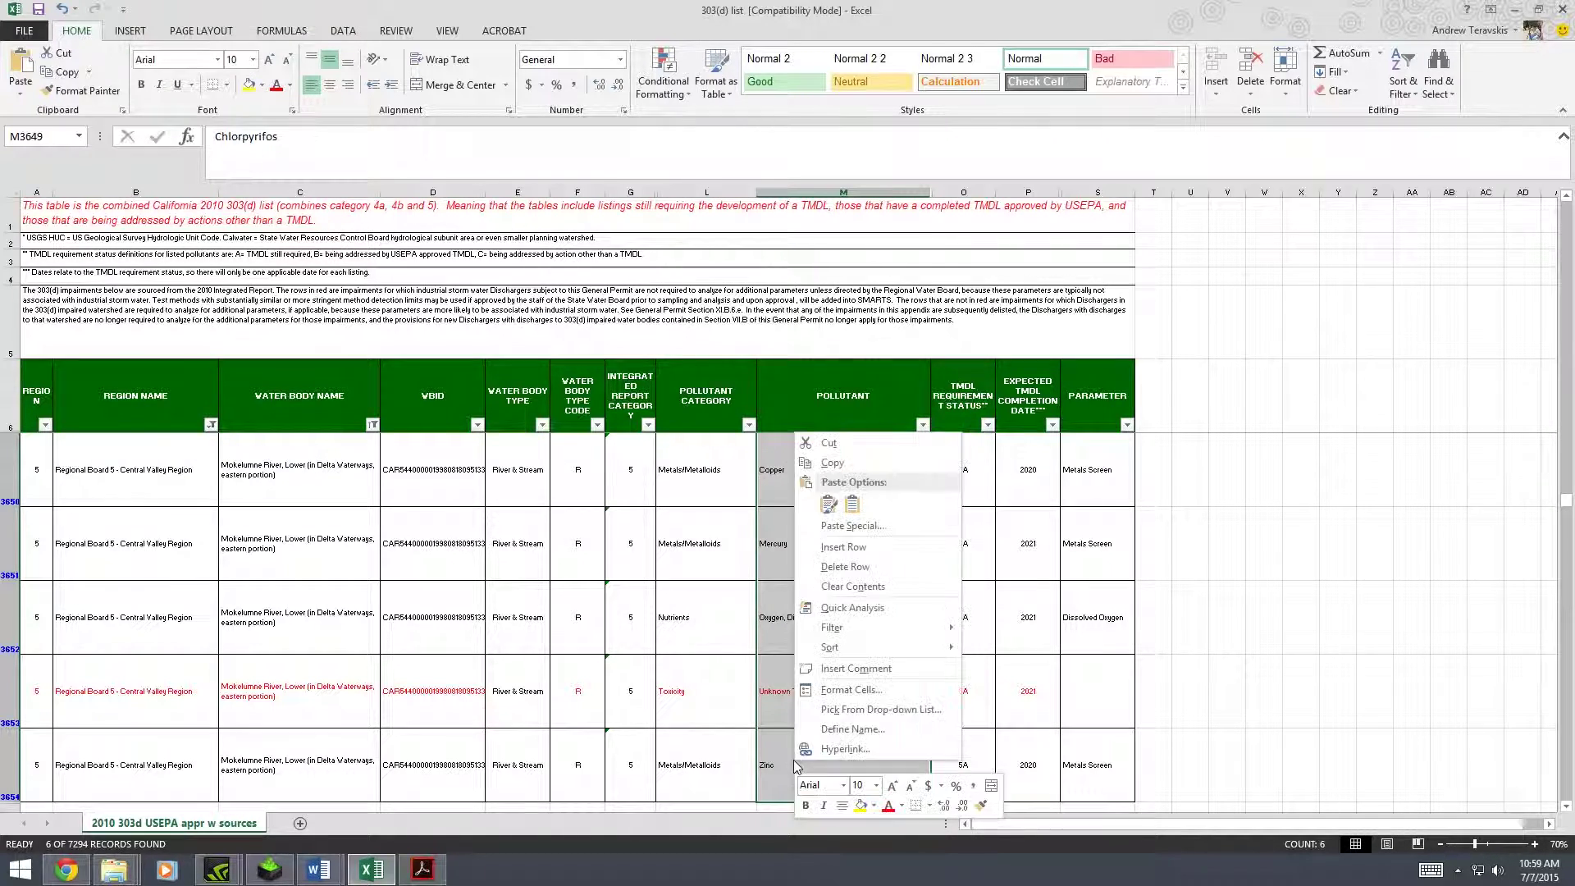
pyautogui.click(833, 462)
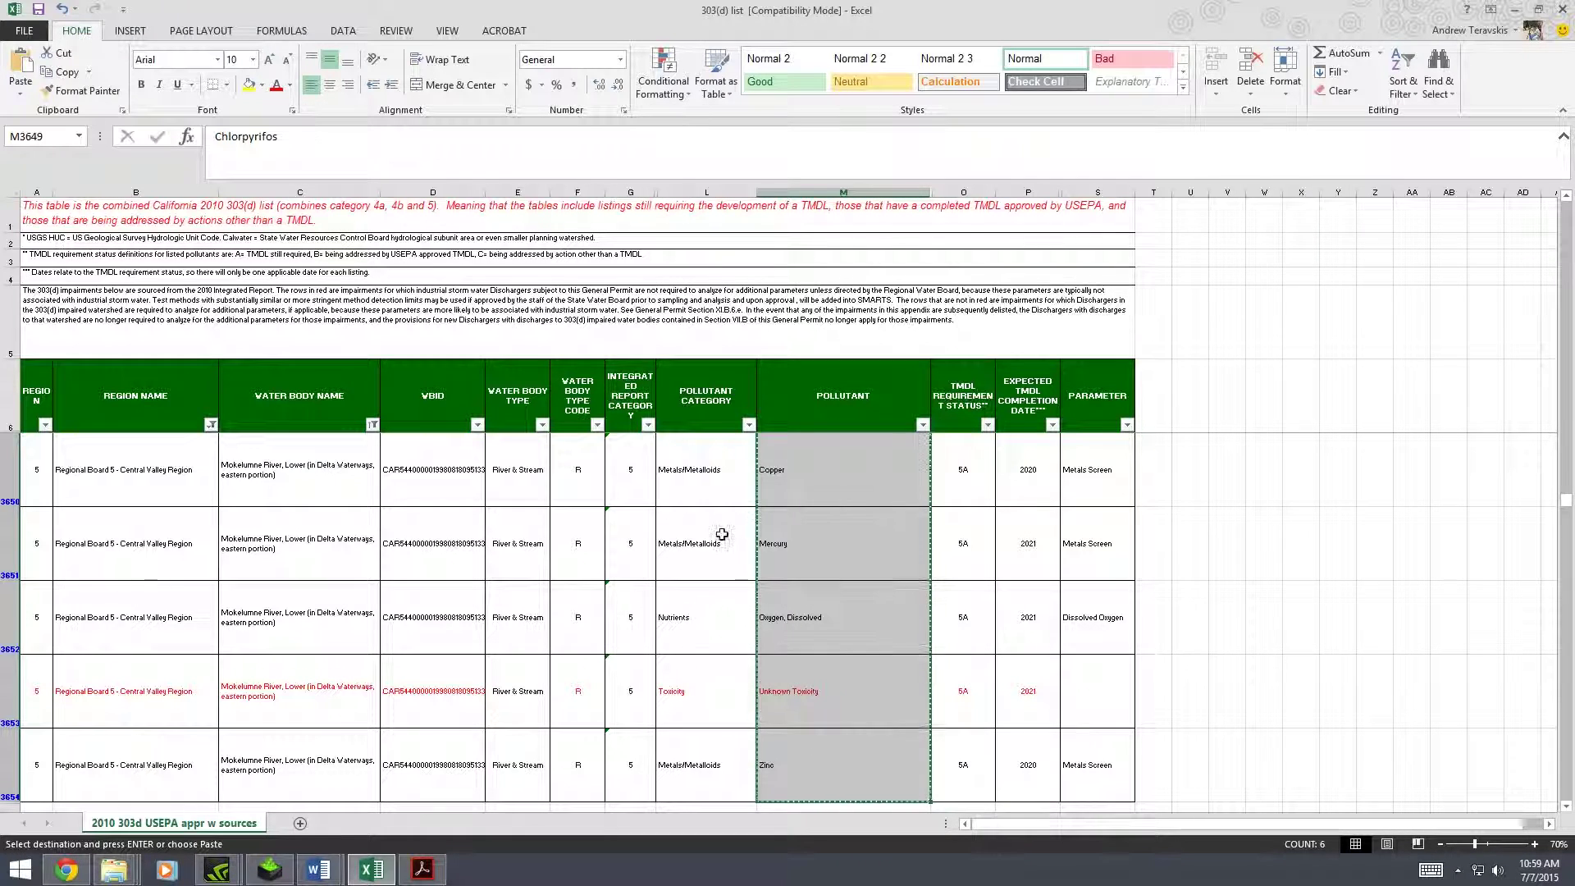
# Paste the pollutants as text only after 'Impairment:' in Document1 and delete Unknown Toxicity
pyautogui.moveTo(326, 880)
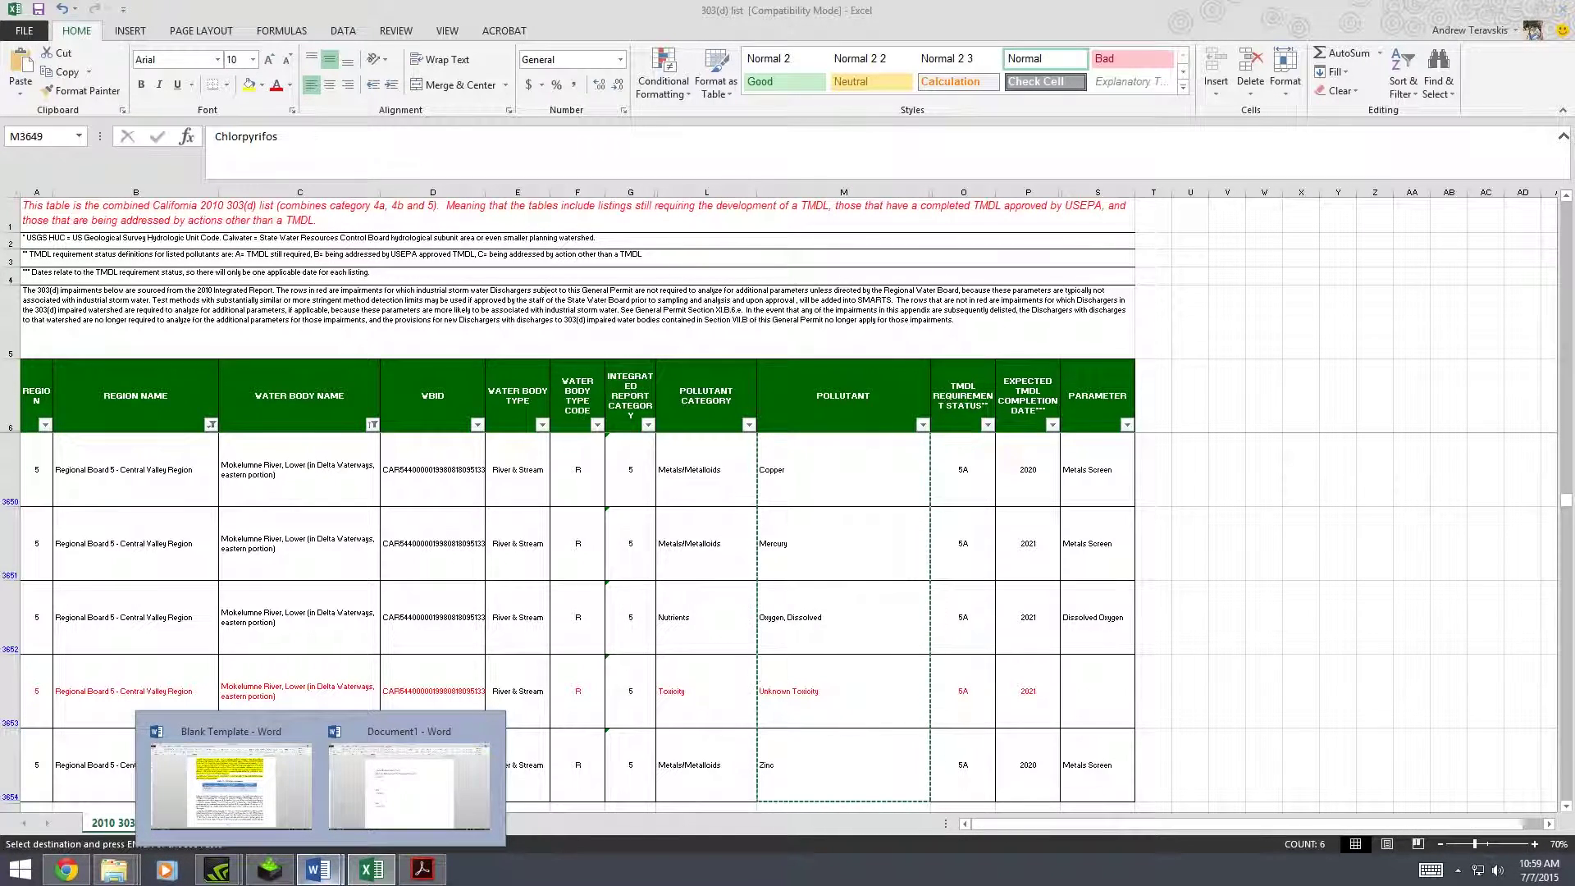
pyautogui.click(369, 783)
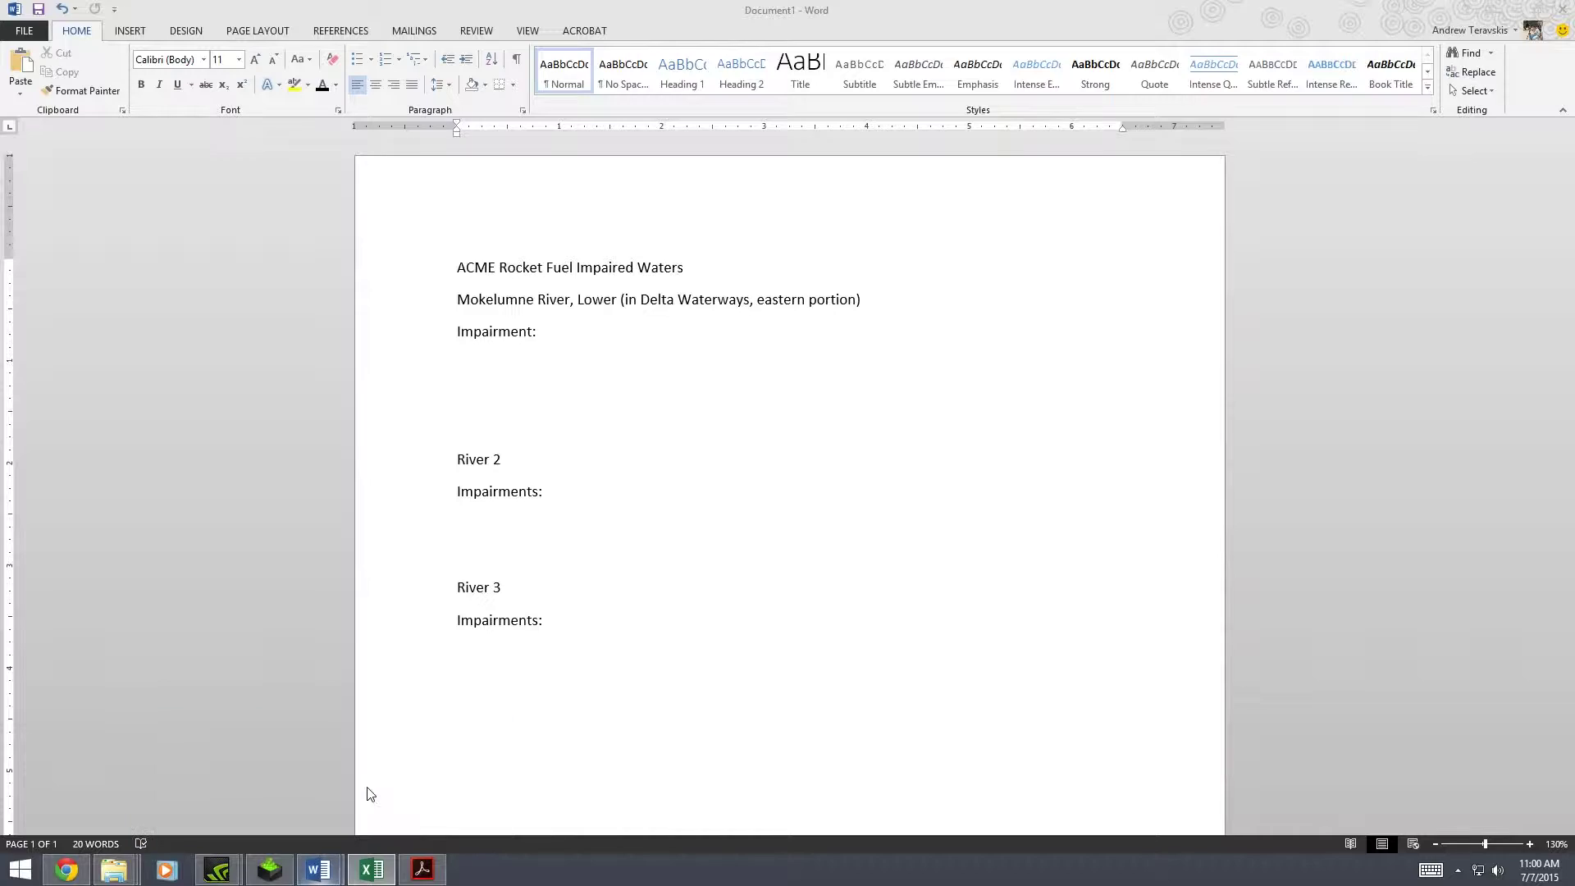
pyautogui.rightClick(553, 333)
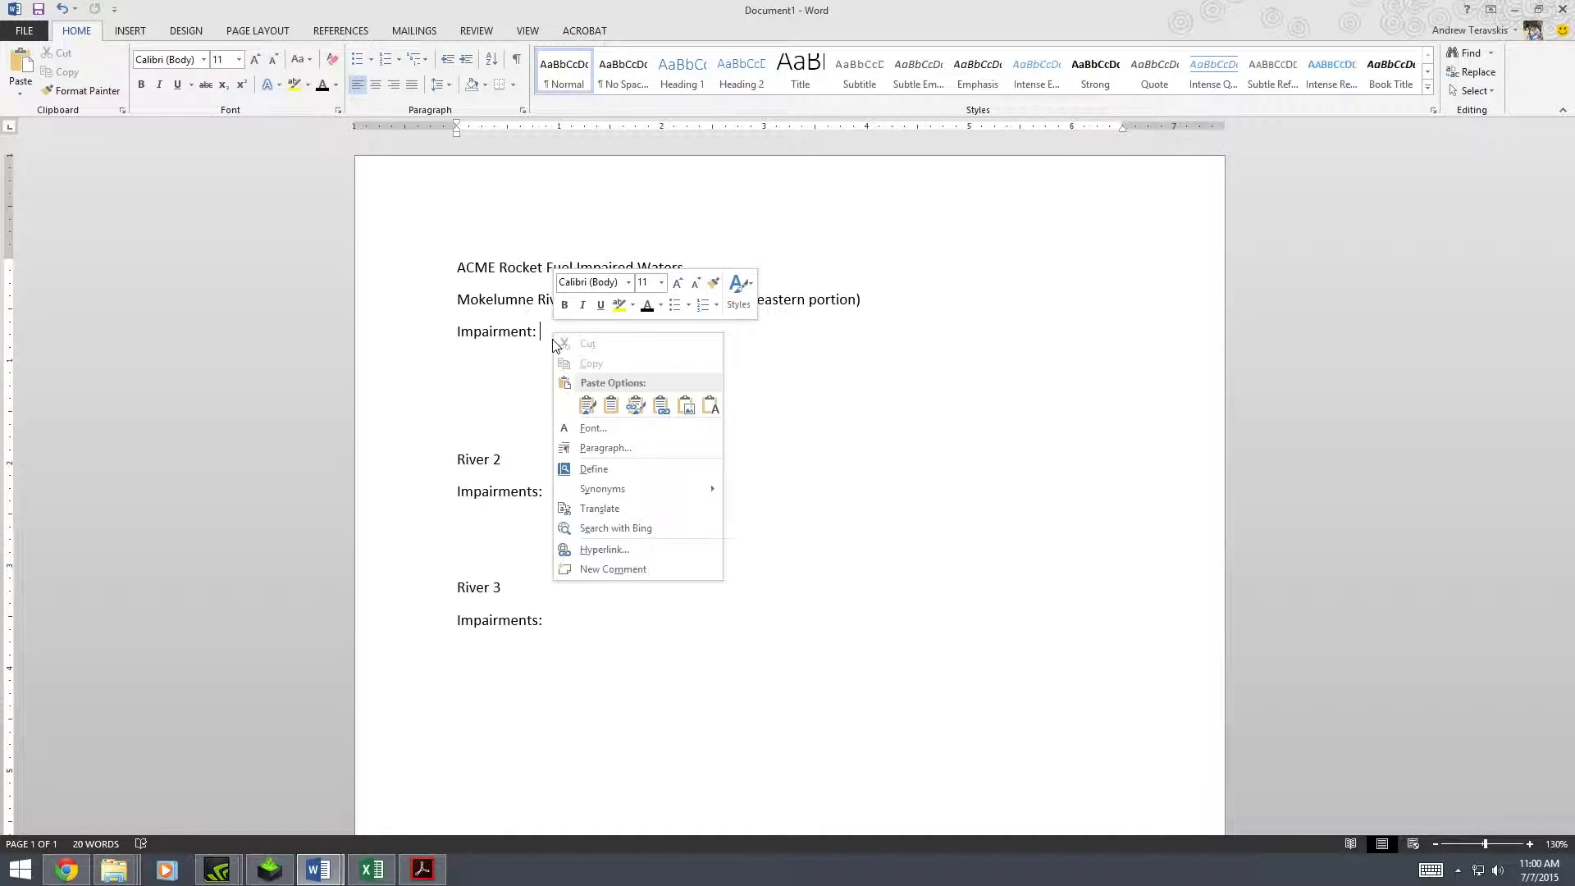
pyautogui.click(588, 406)
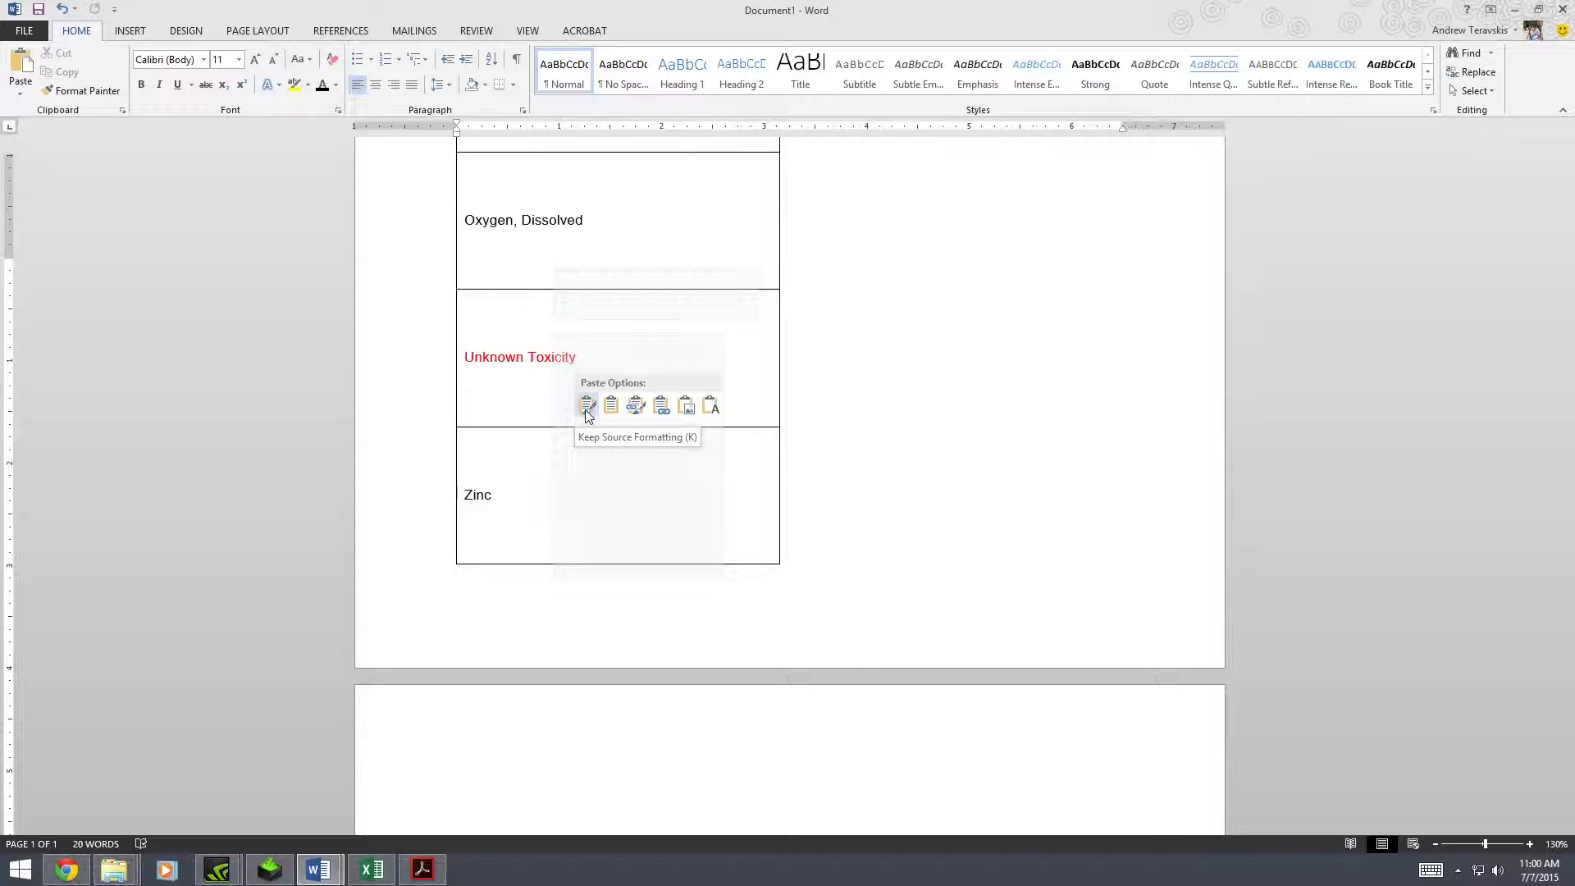
pyautogui.click(708, 405)
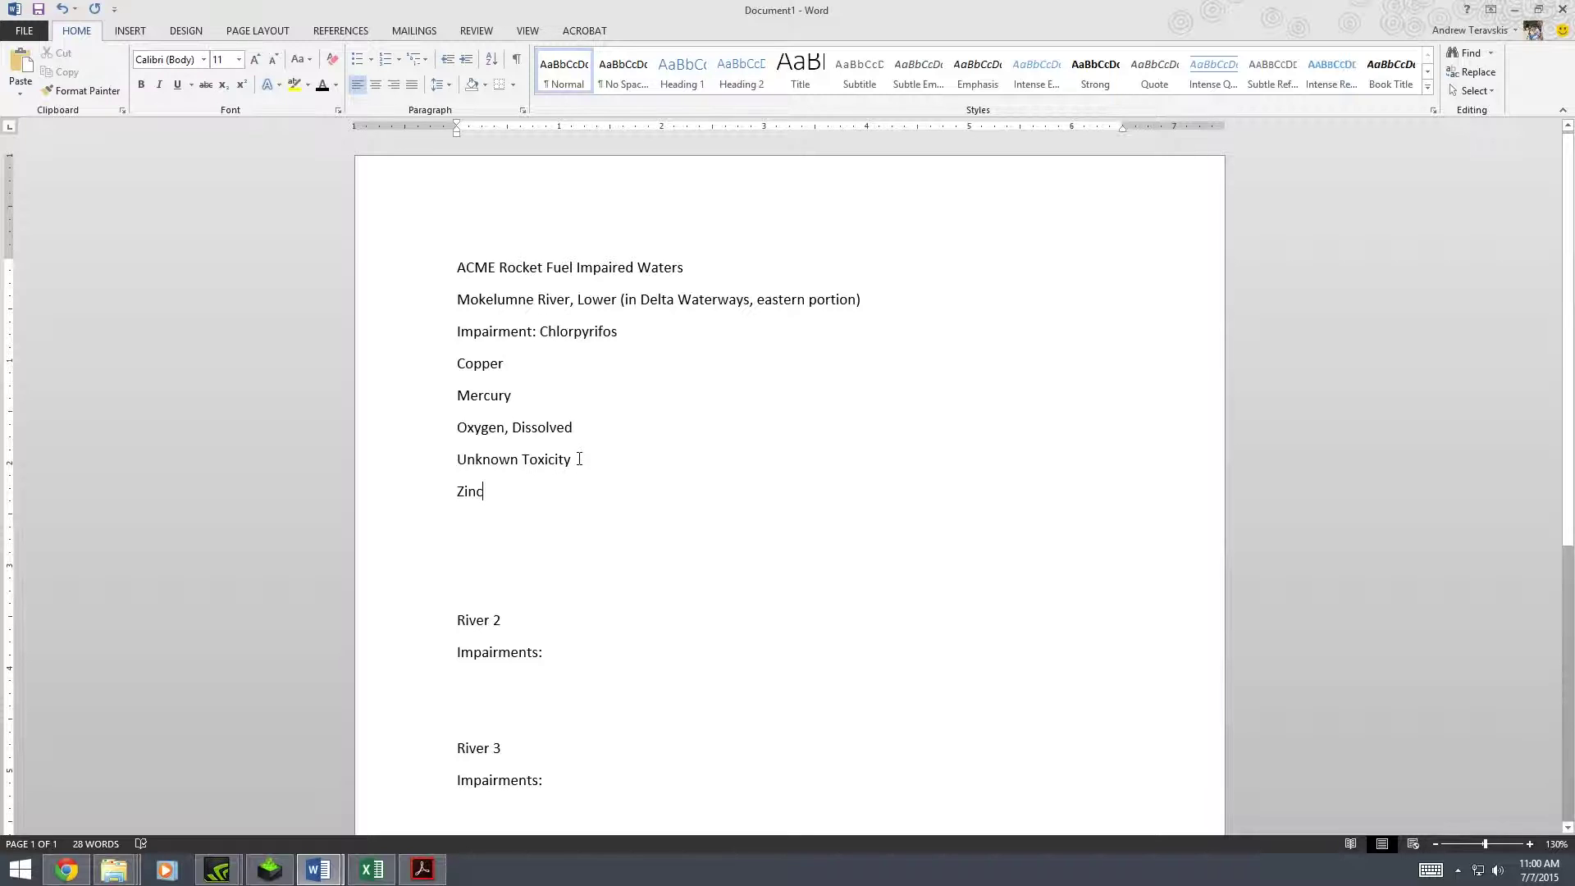
pyautogui.moveTo(579, 458); pyautogui.dragTo(437, 459)
pyautogui.press('Delete')
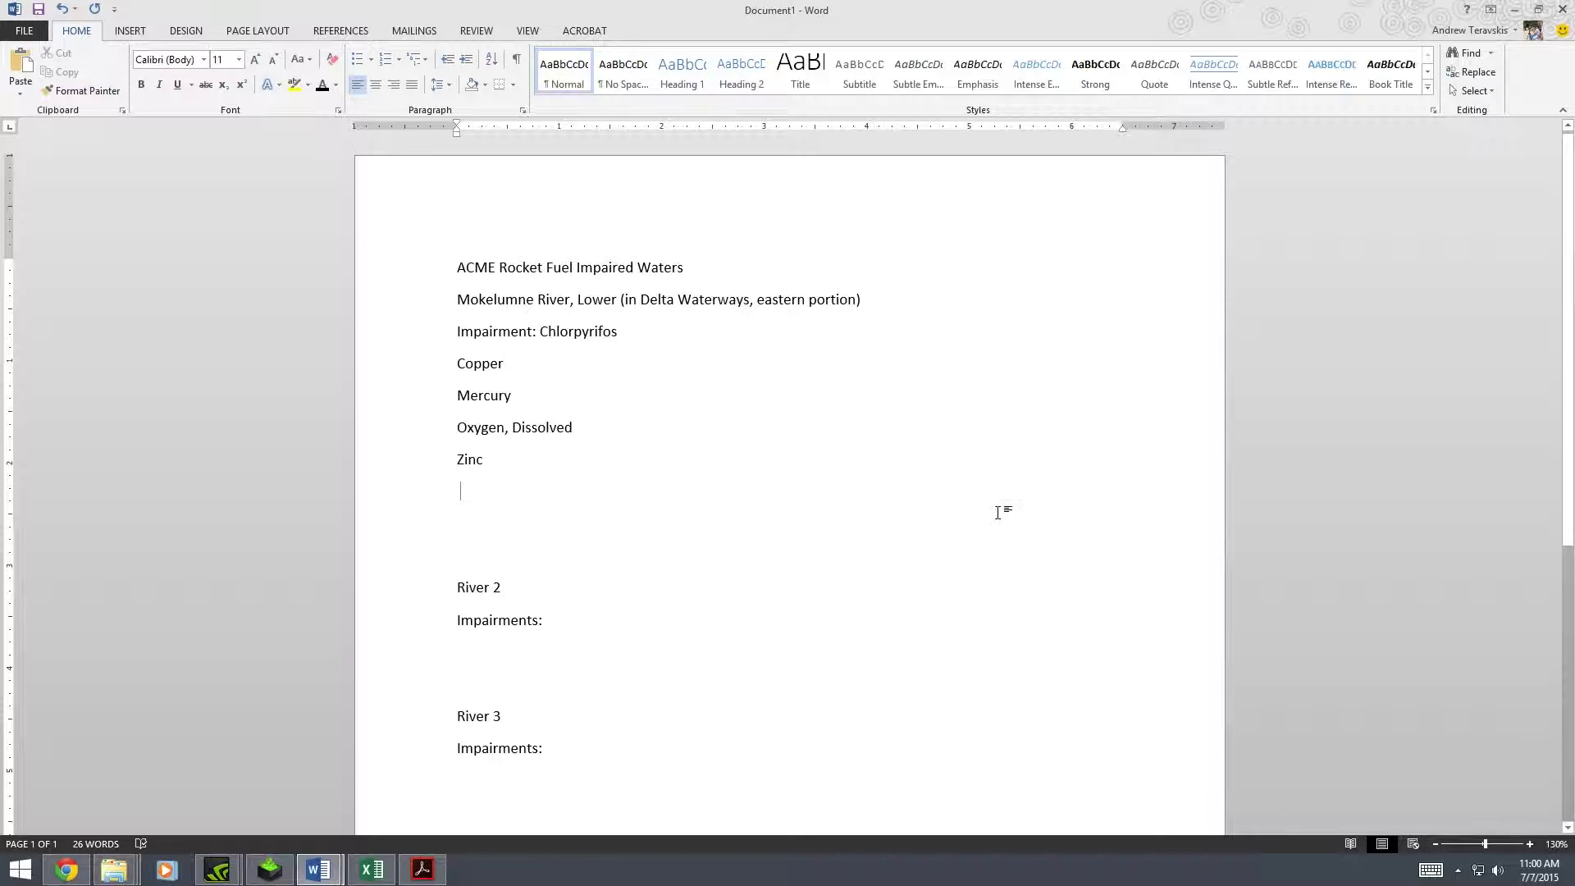
# Snap Document1 to the left half and Blank Template to the right half
pyautogui.press('super+Left')
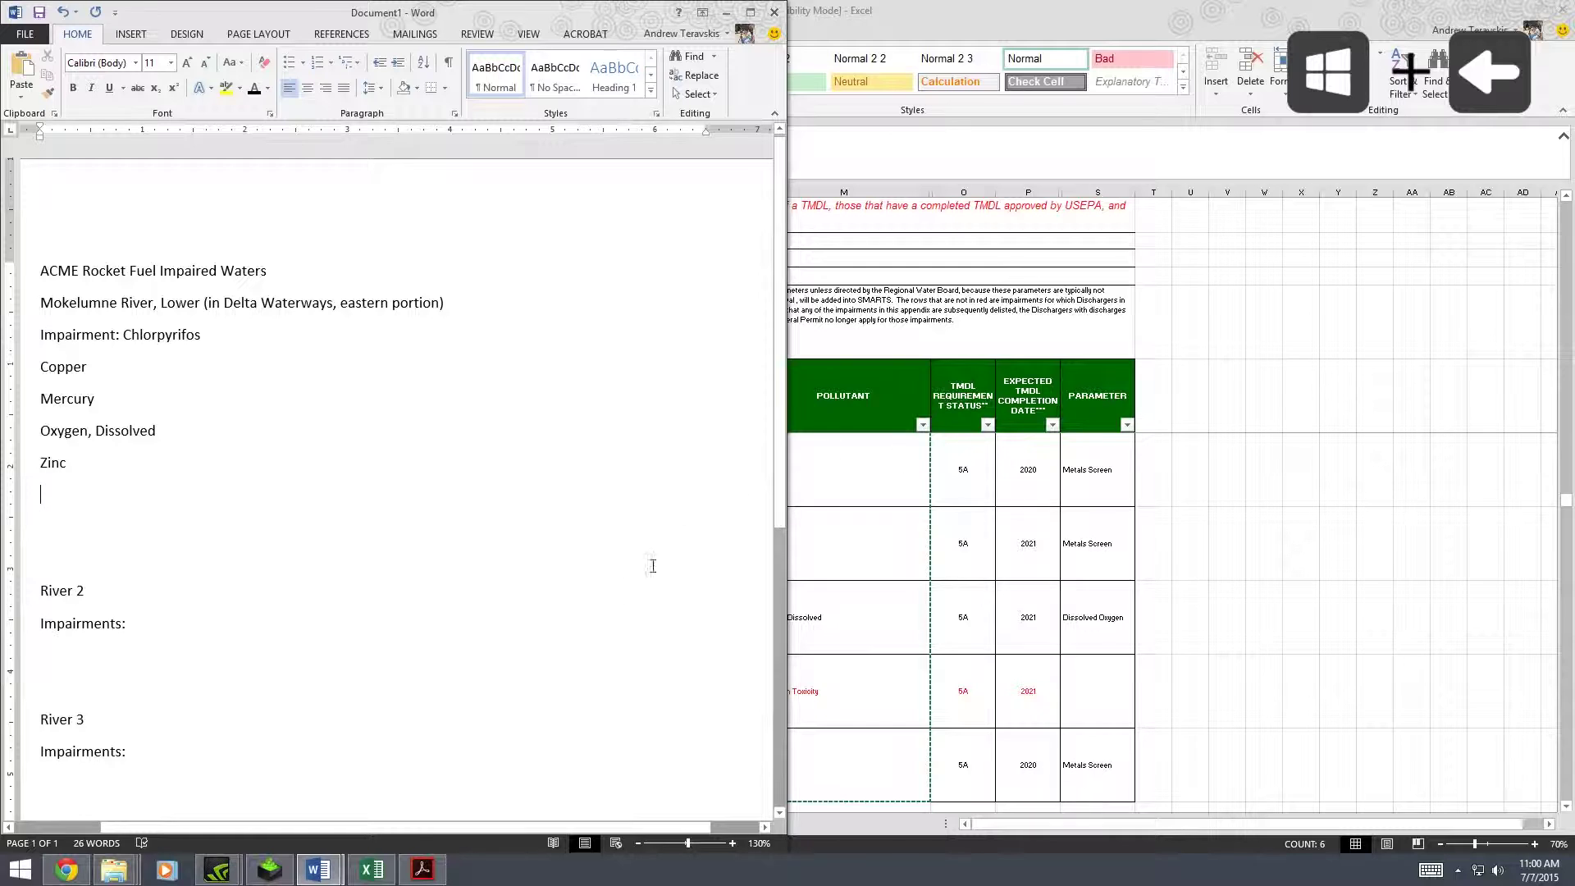
pyautogui.moveTo(328, 866)
pyautogui.click(220, 770)
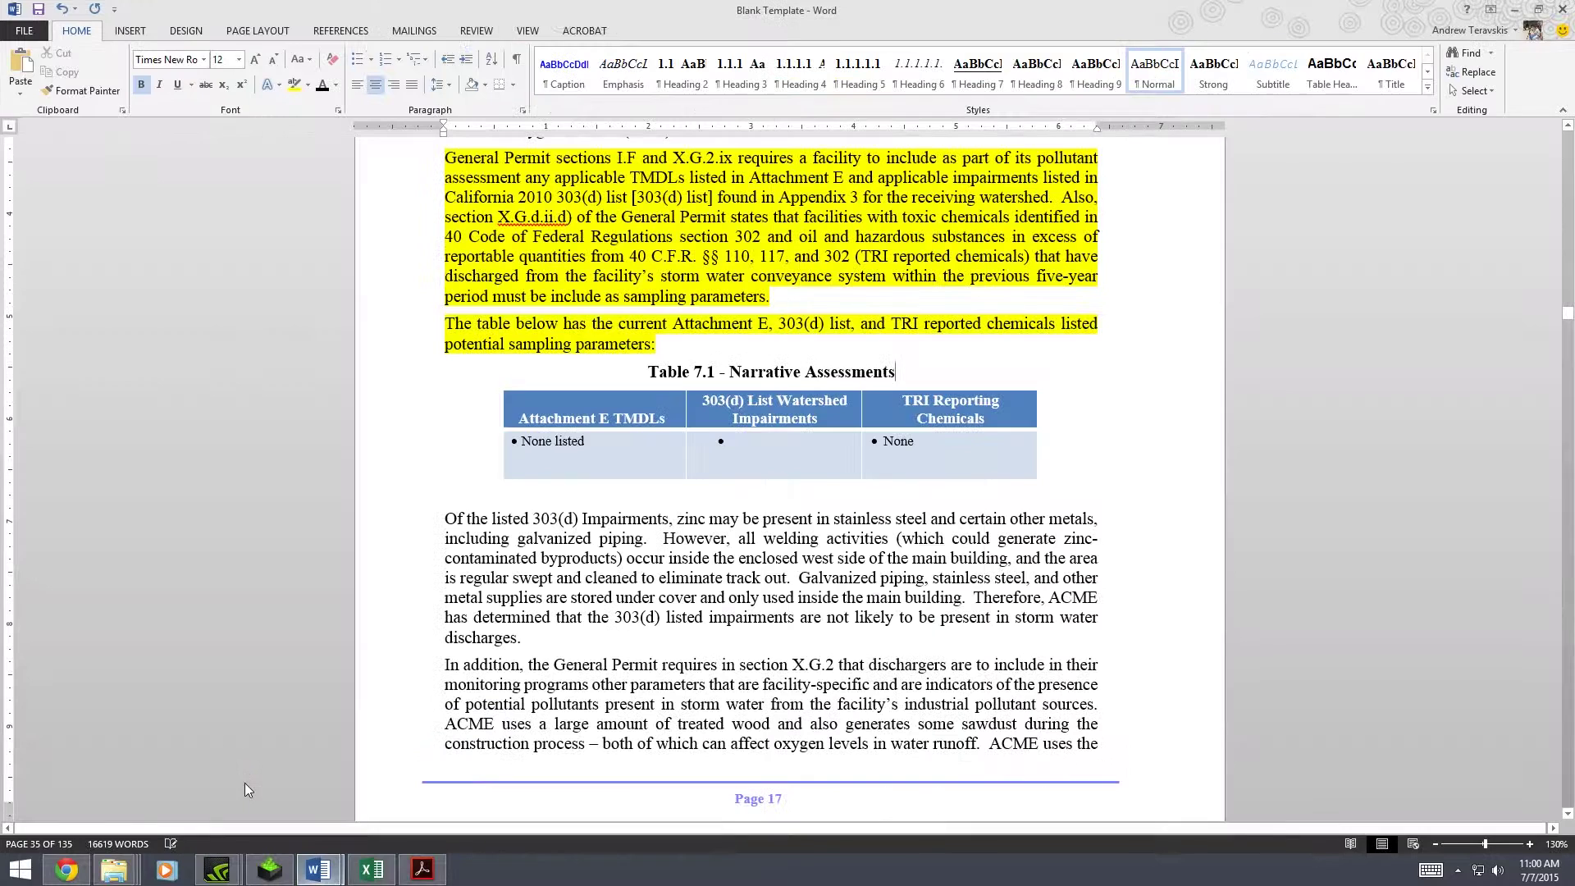
pyautogui.press('super+Right')
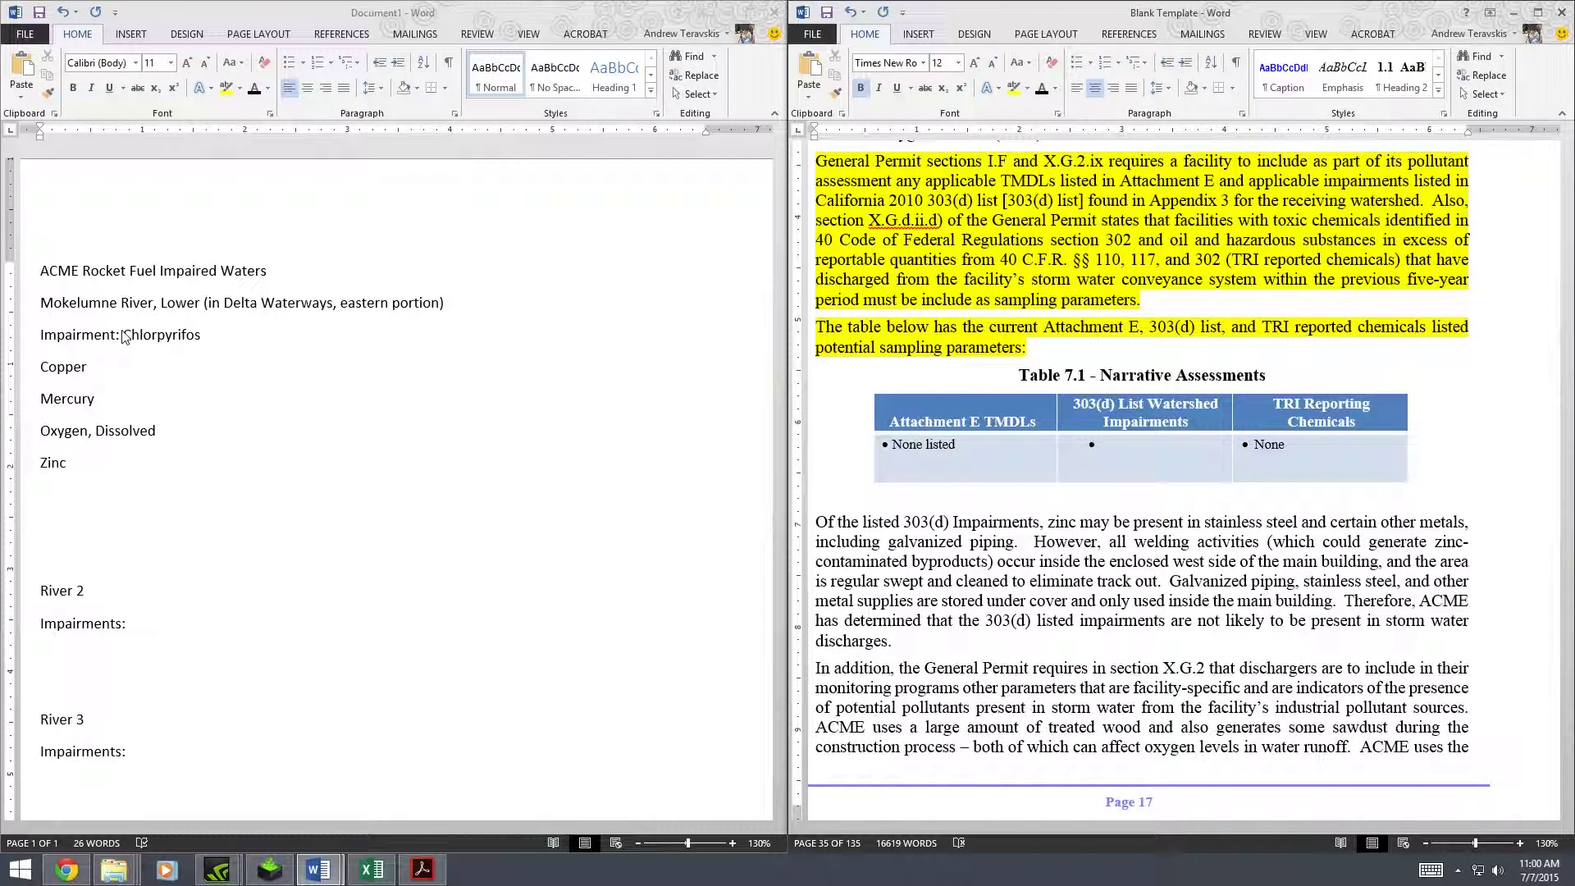
# Copy the Chlorpyrifos-to-Zinc impairment list from the notes document
pyautogui.hotkey('alt', 'Tab')
pyautogui.moveTo(123, 334); pyautogui.dragTo(75, 472)
pyautogui.rightClick(85, 432)
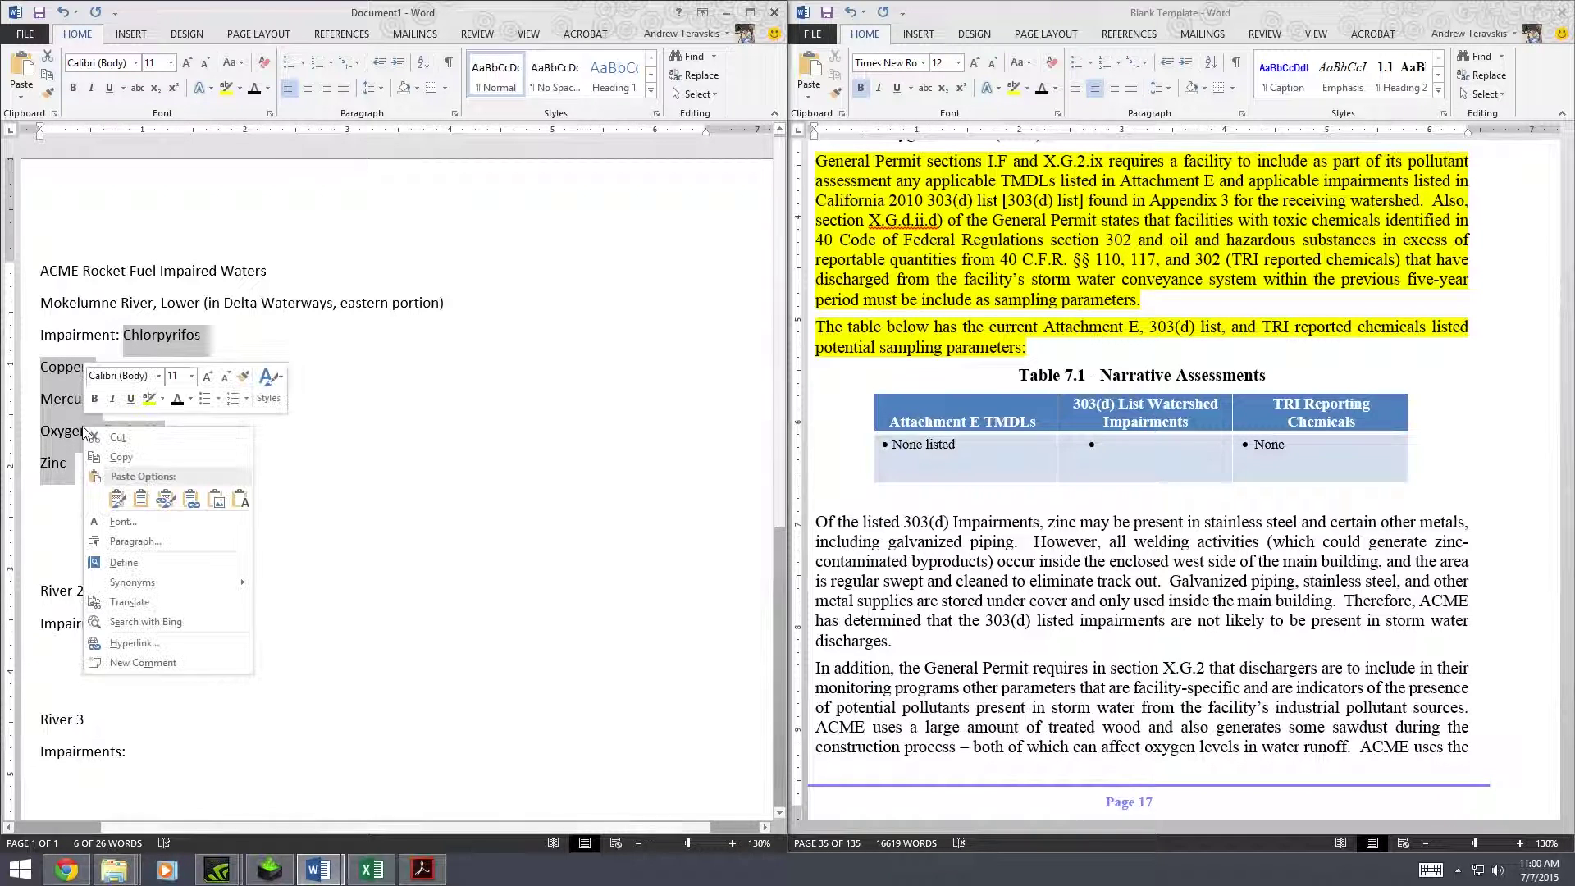
pyautogui.click(97, 462)
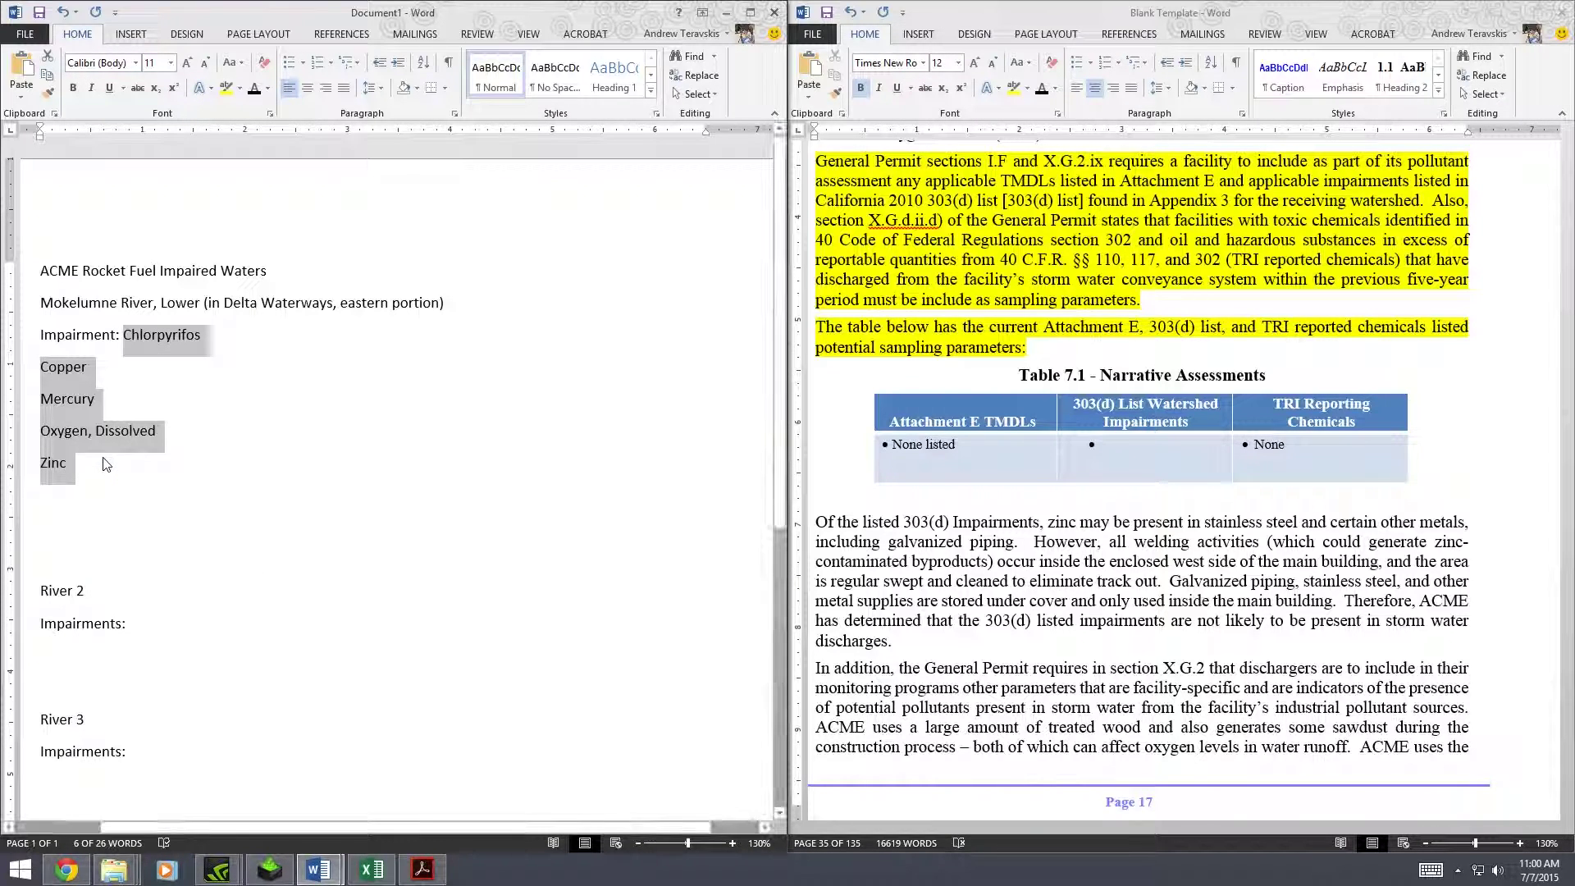
pyautogui.click(1123, 441)
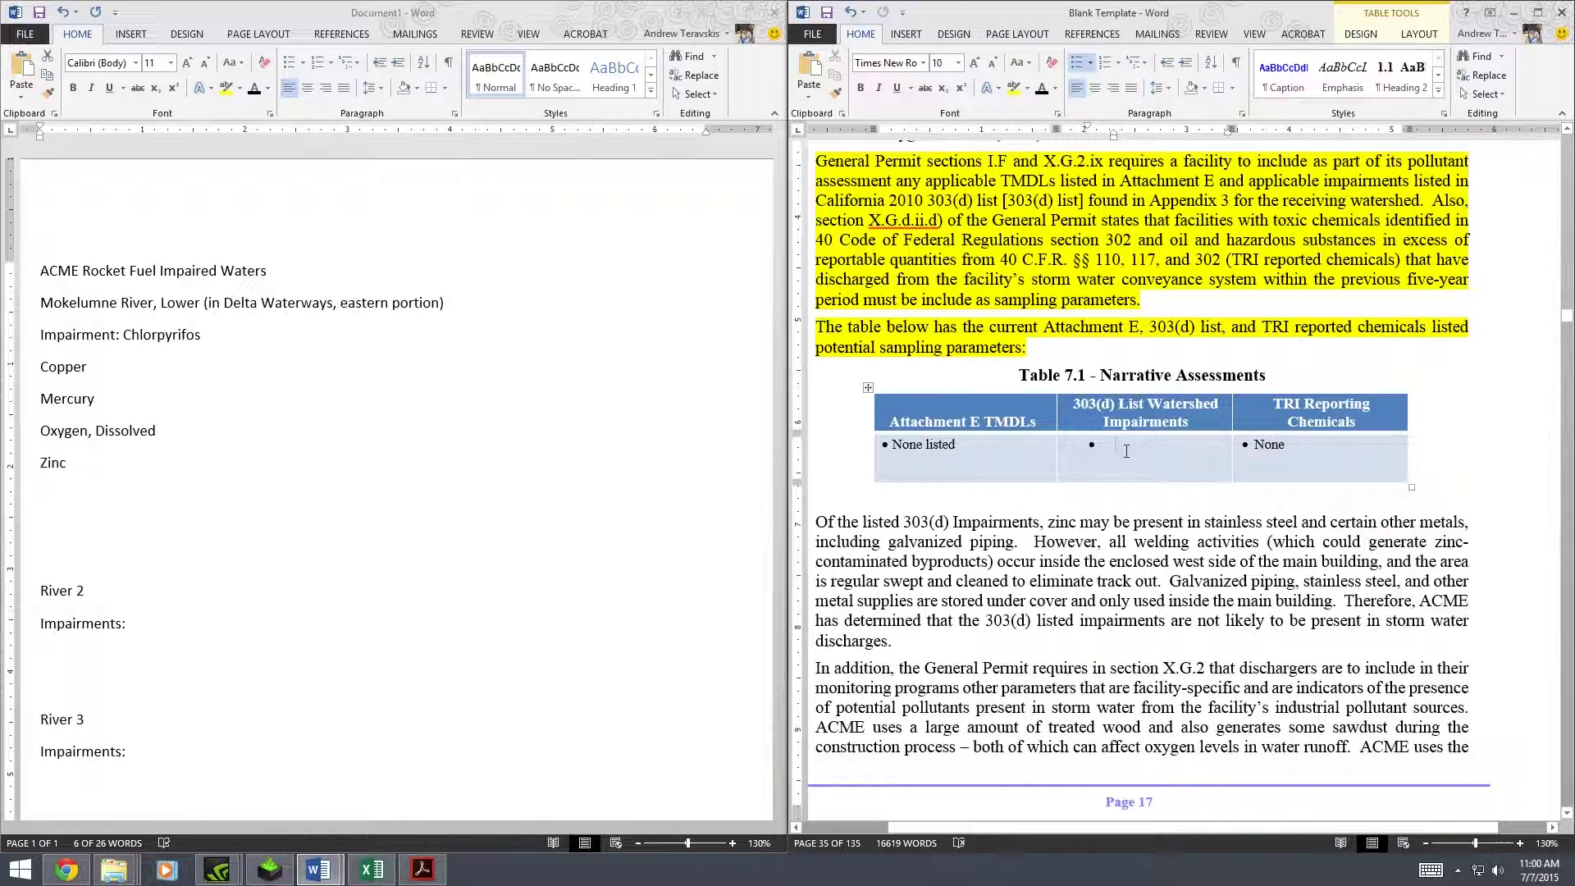
# Paste the impairment list as text-only bullets into Table 7.1's 303(d) List Watershed Impairments cell
pyautogui.rightClick(1125, 449)
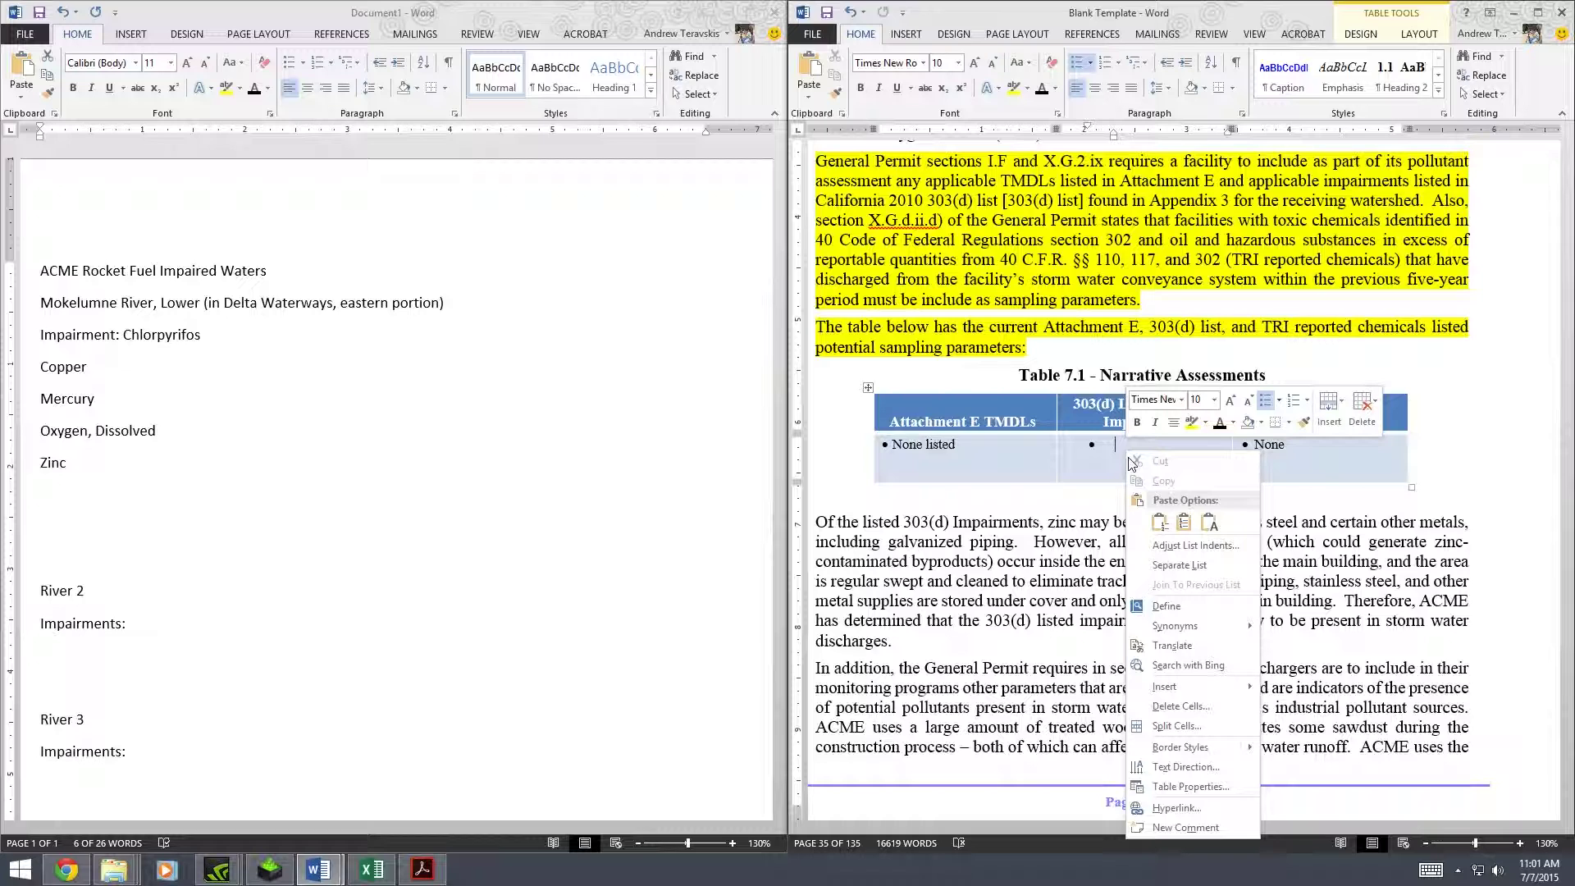
pyautogui.click(1159, 523)
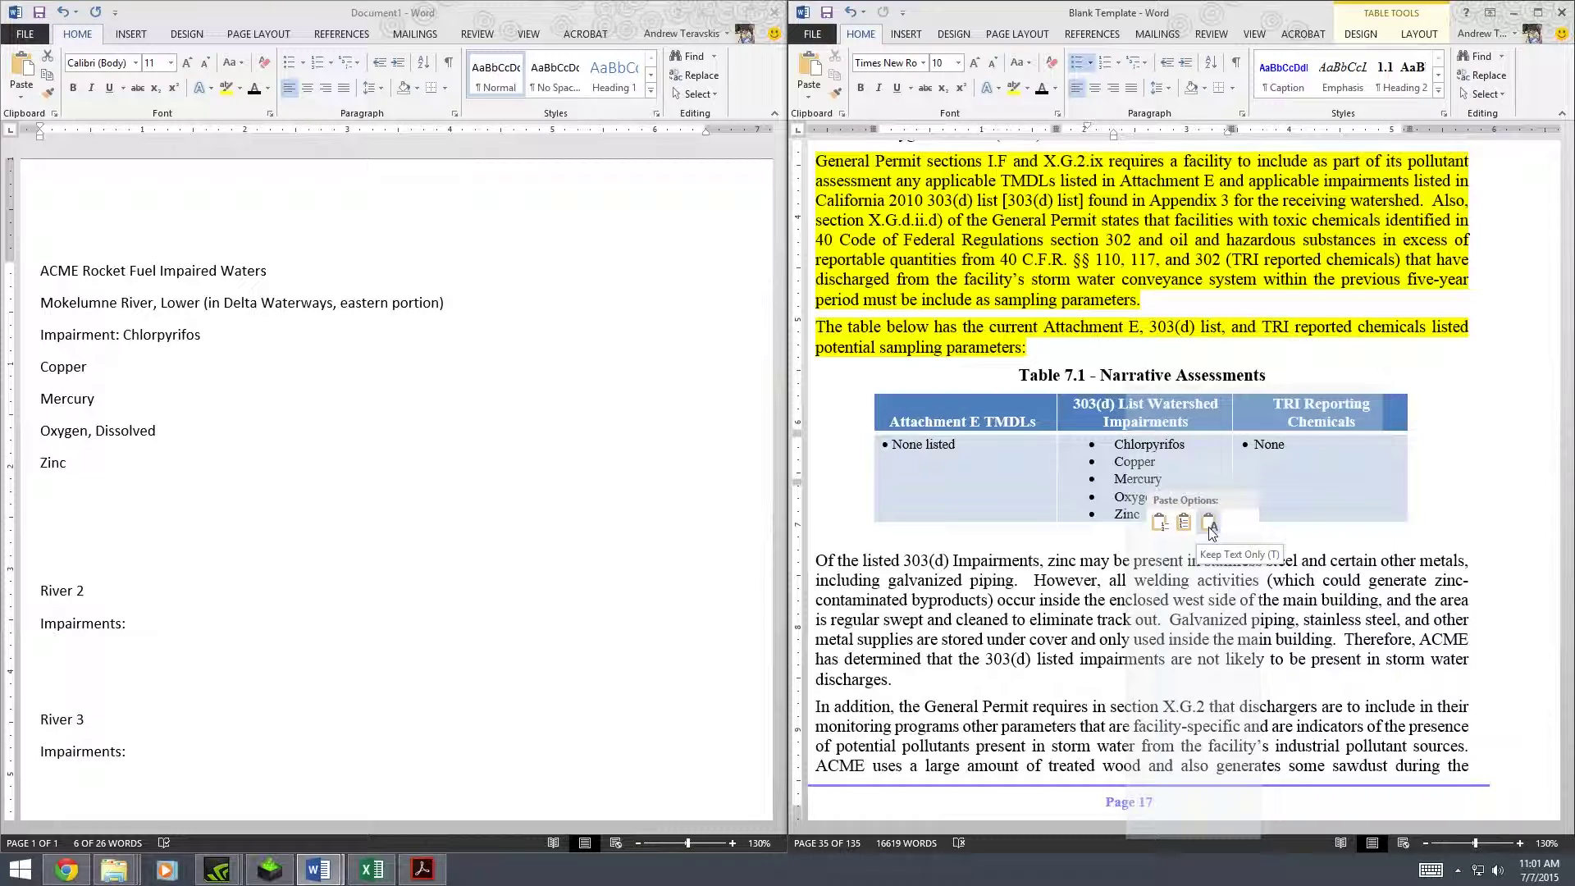
pyautogui.click(1212, 525)
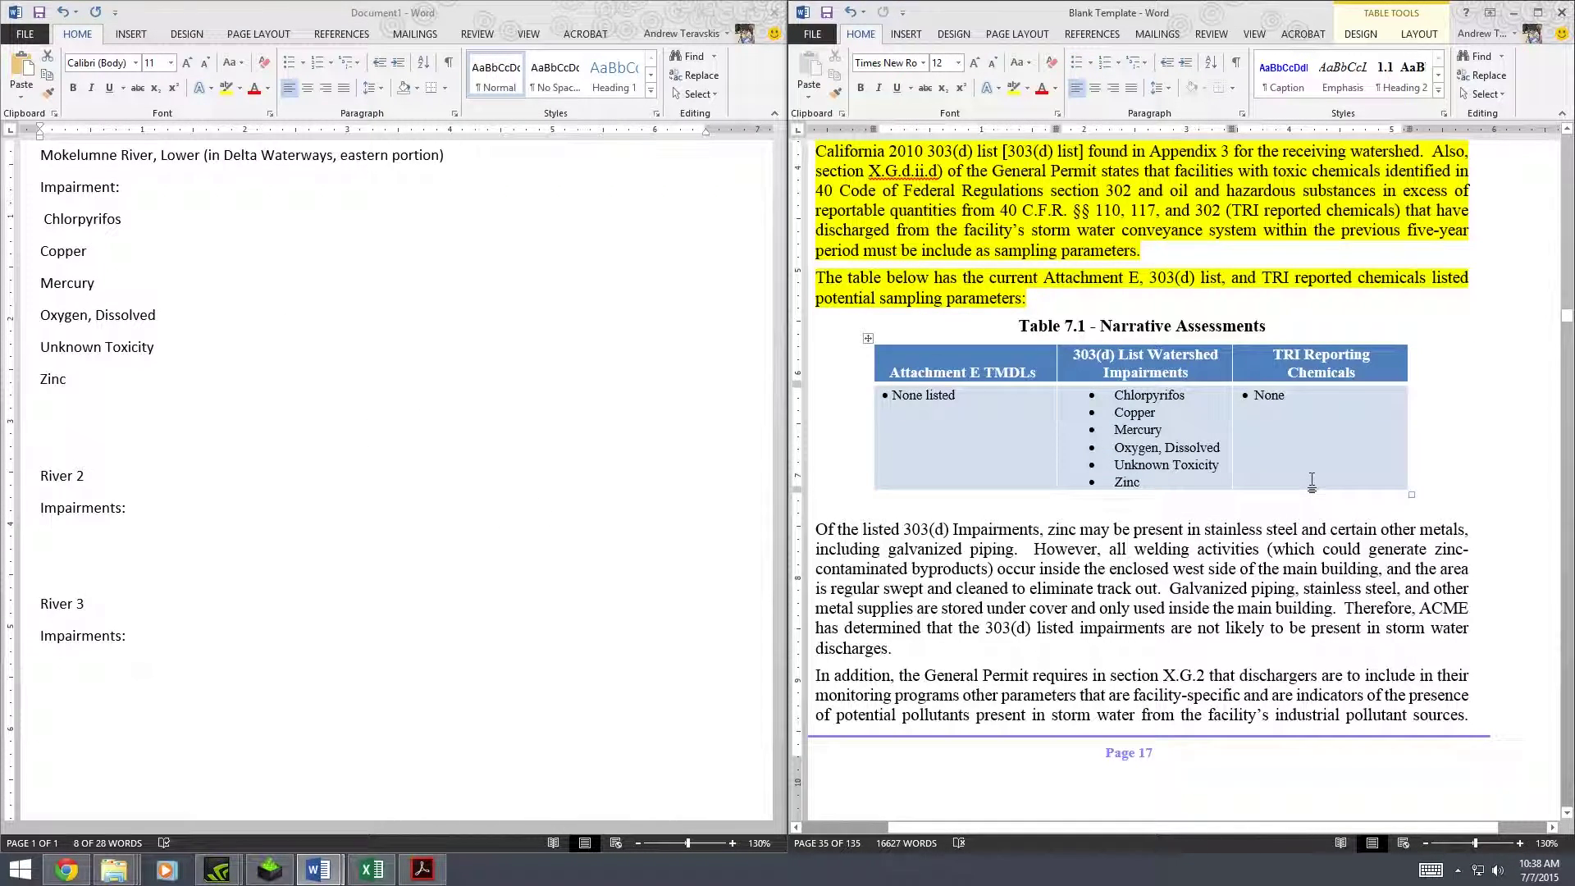
pyautogui.click(1425, 402)
pyautogui.scroll(-1, 1428, 402)
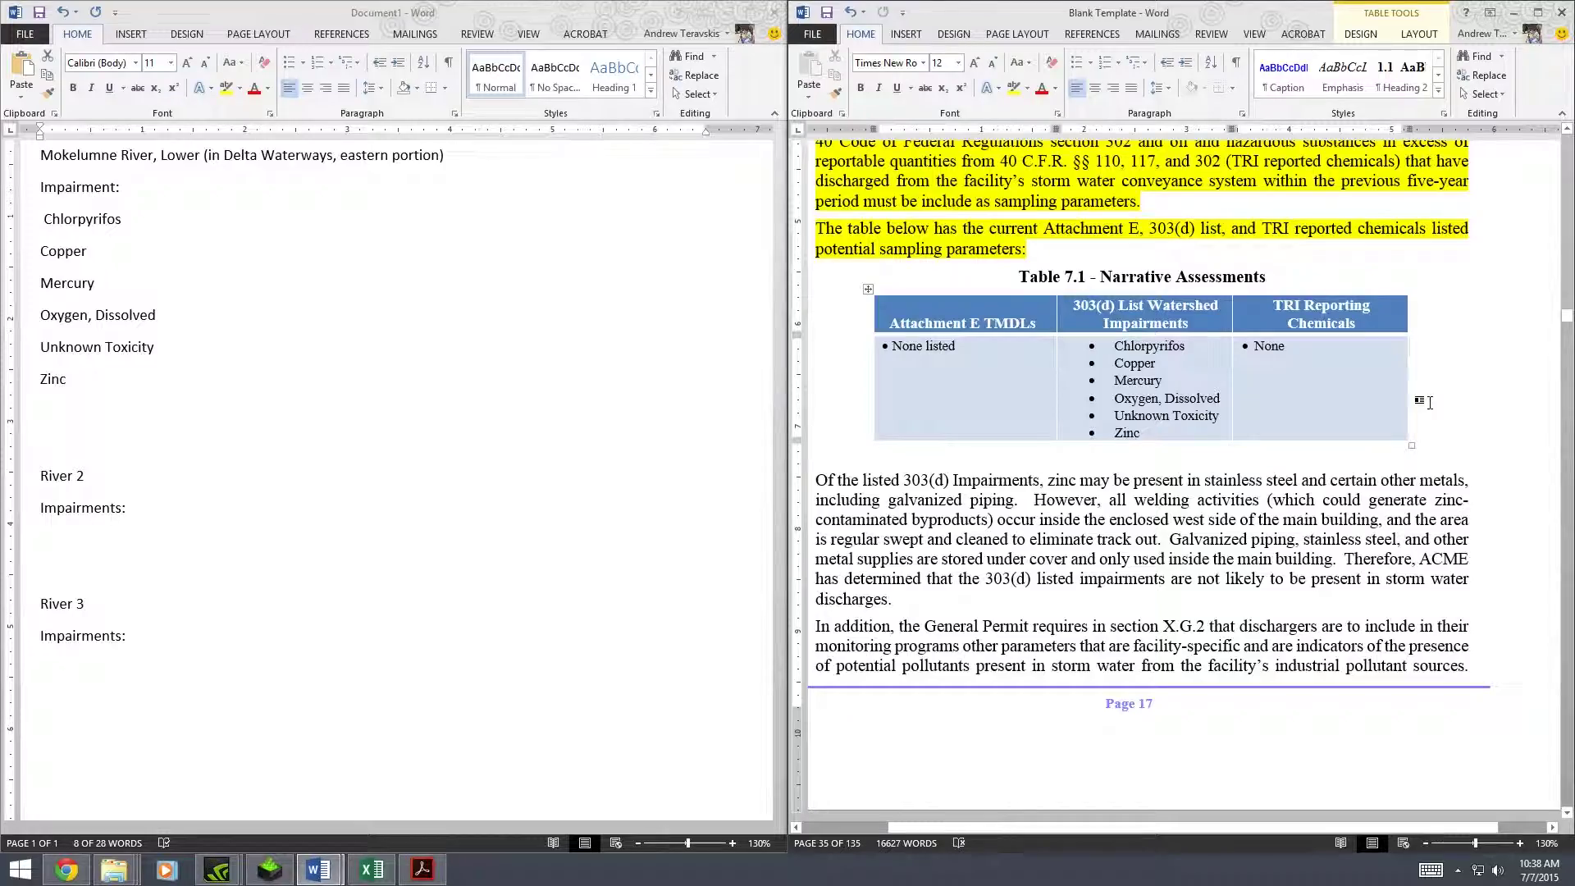